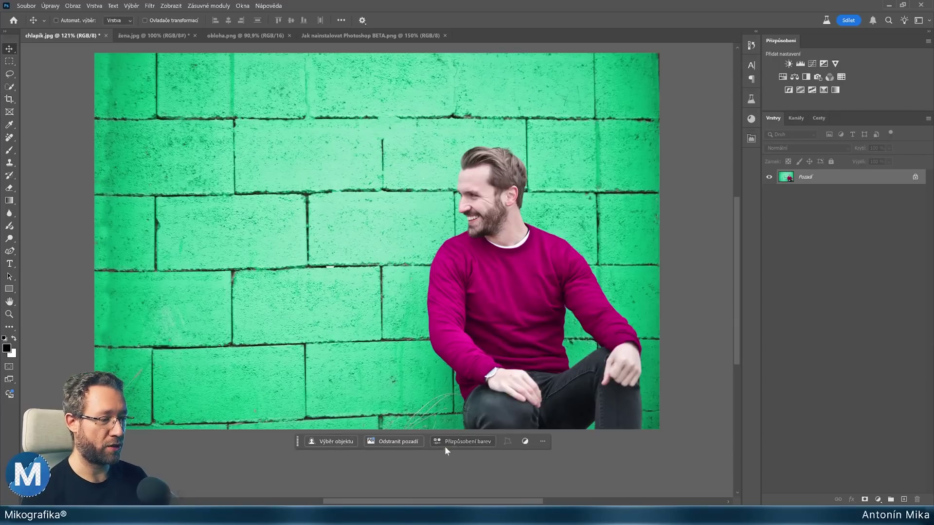
- Add a Hue/Saturation layer on the magenta range: hue +39, saturation -14, lightness +12
left_click(475, 443)
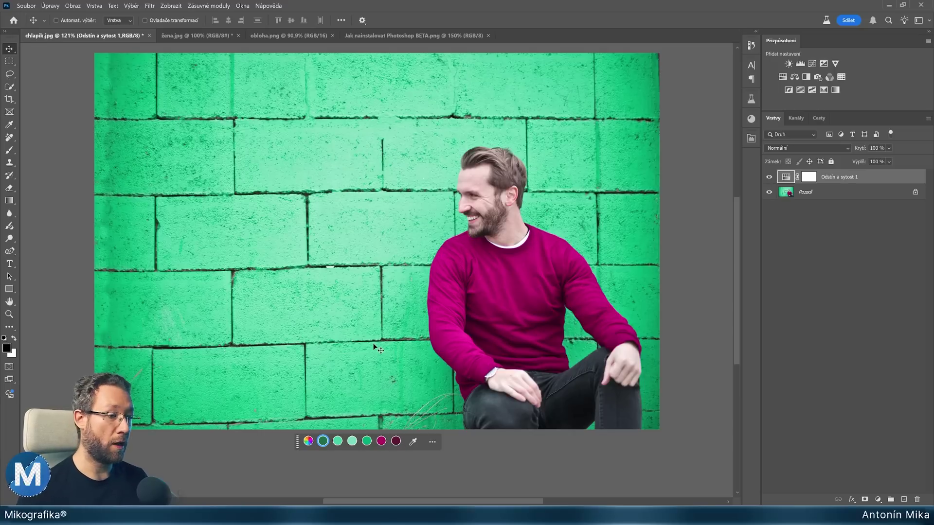
left_click(381, 441)
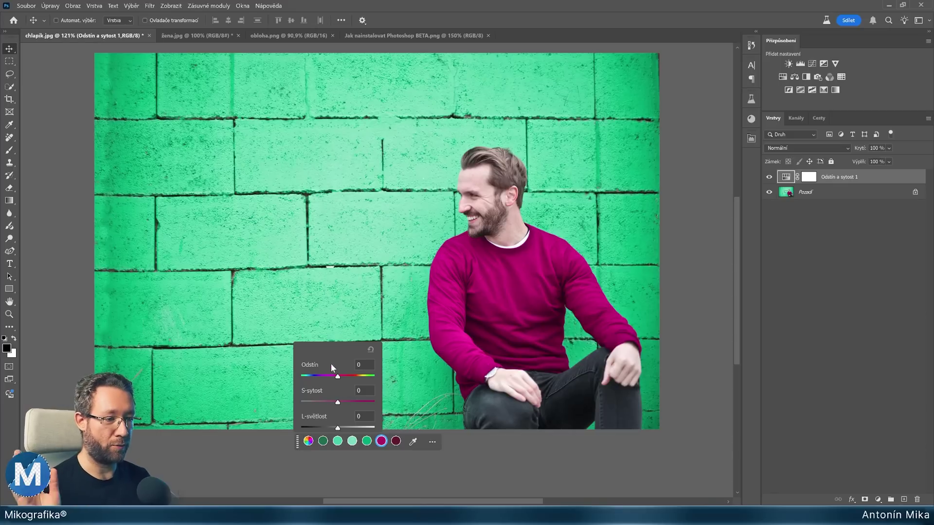
mouse_move(337, 377)
left_mouse_down()
mouse_move(353, 376)
mouse_move(332, 401)
mouse_move(343, 427)
left_mouse_up()
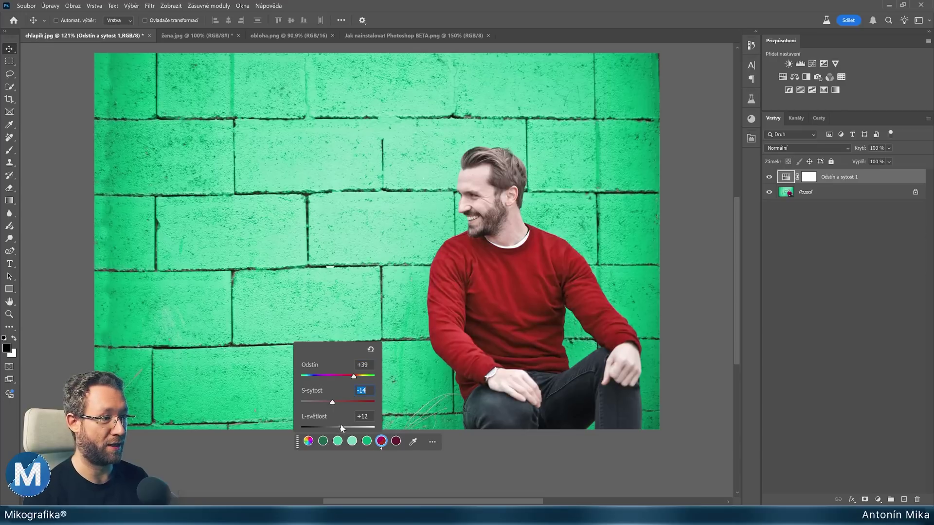
left_click(398, 401)
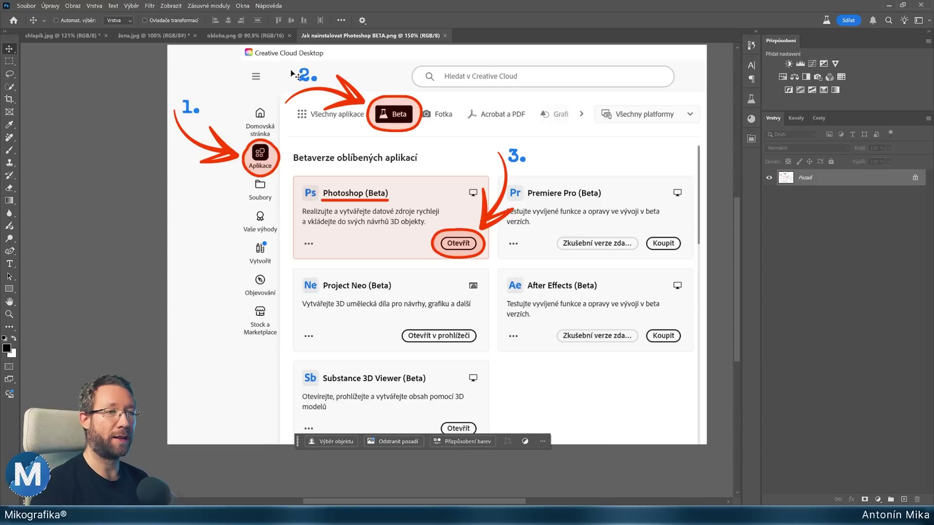
- Return to the chlapik.jpg document showing the man in the magenta sweater
left_click(261, 157)
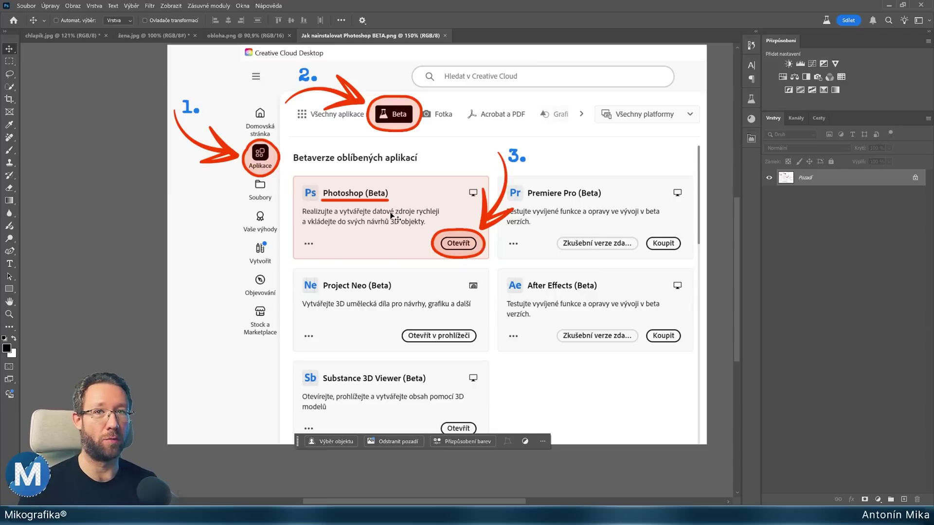
key("ctrl+Tab")
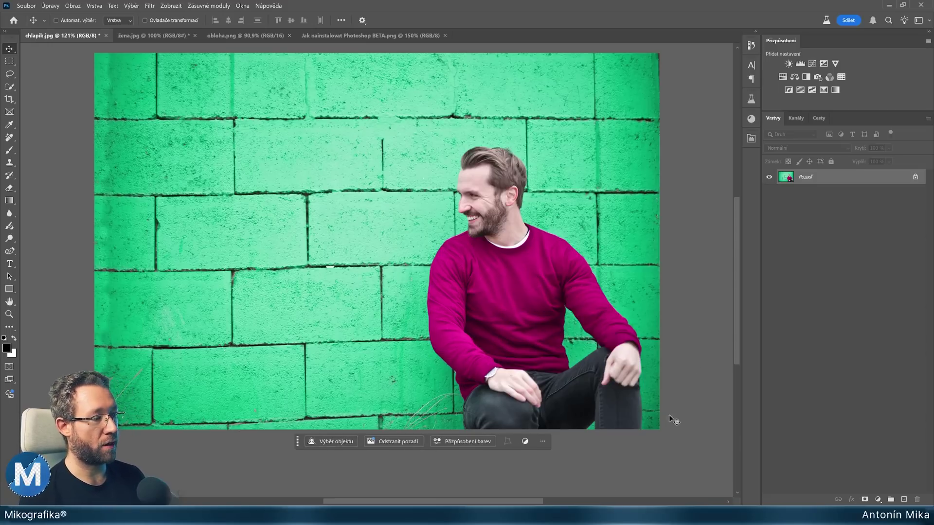
- Hide and then re-show the contextual task bar via the pasteboard's right-click menu
right_click(681, 234)
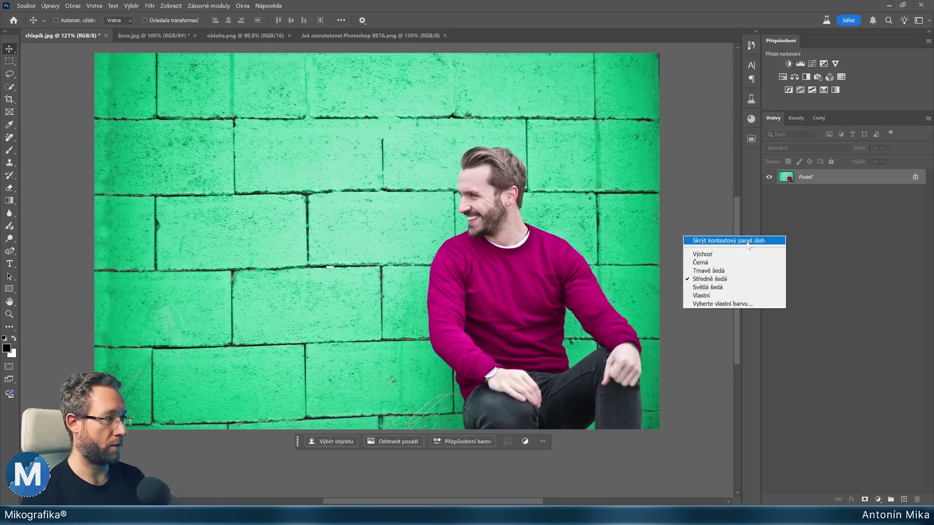
left_click(754, 240)
right_click(687, 229)
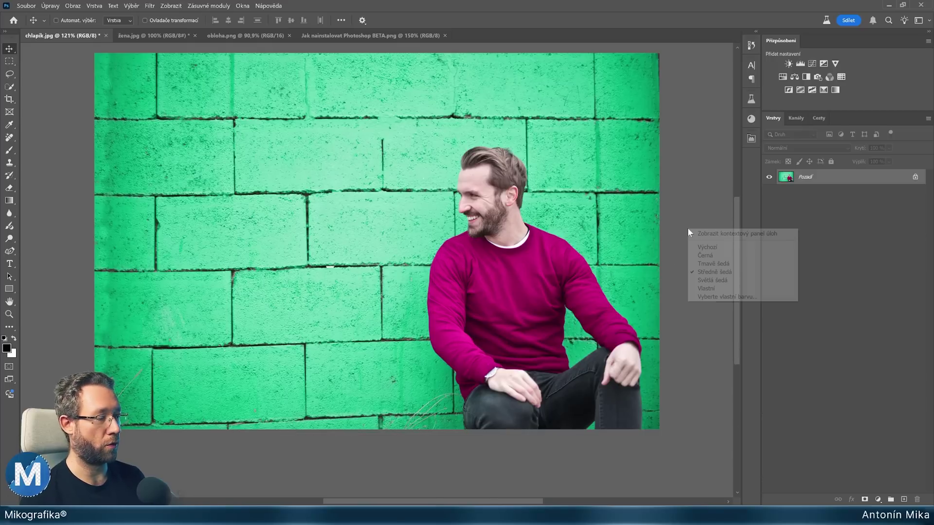
left_click(744, 234)
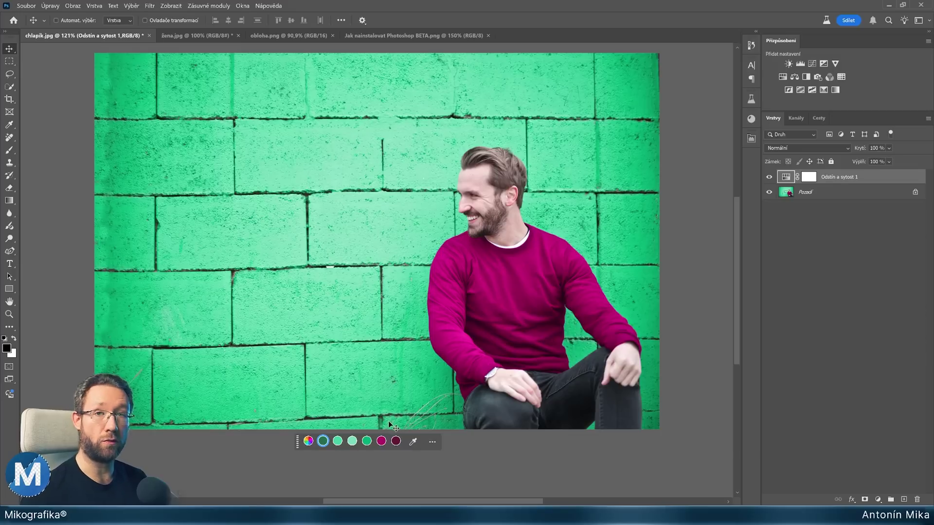
- Hide the contextual task bar, delete the Hue/Saturation layer, and add a fresh one
right_click(683, 252)
left_click(715, 259)
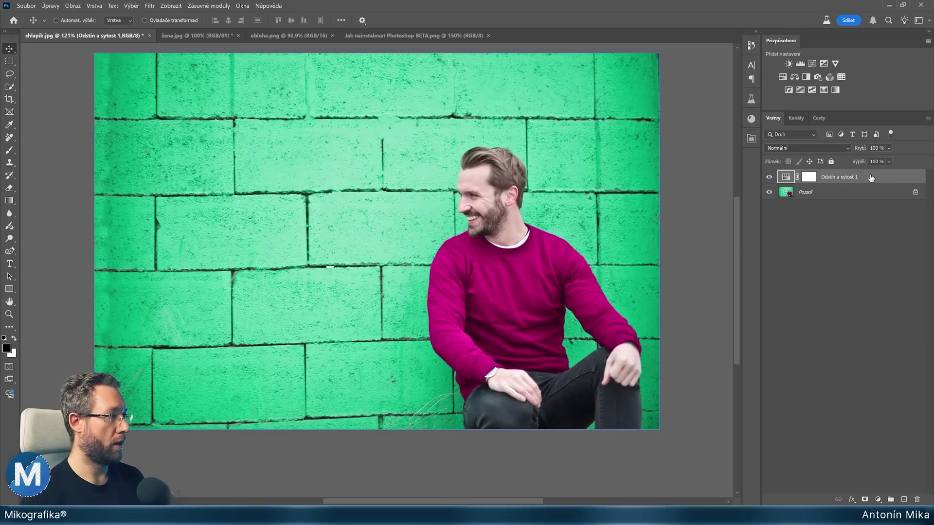
double_click(786, 177)
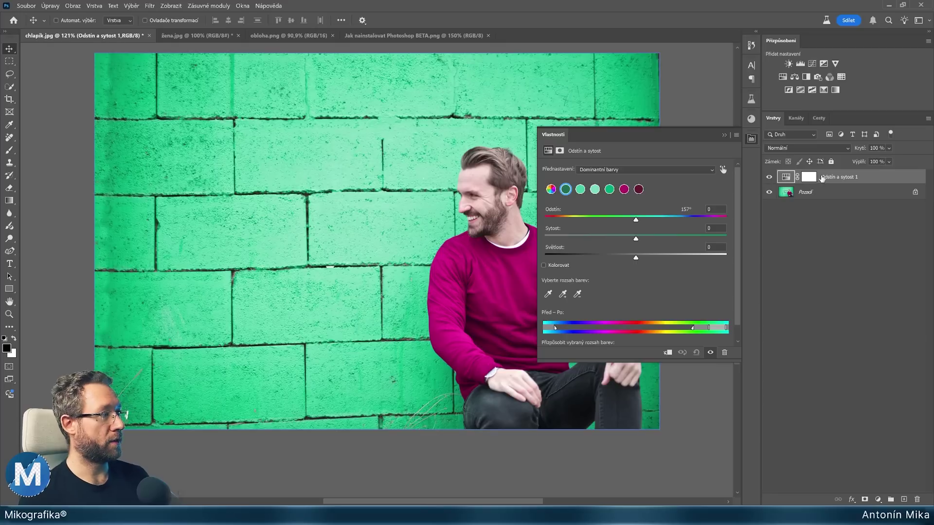
key("Delete")
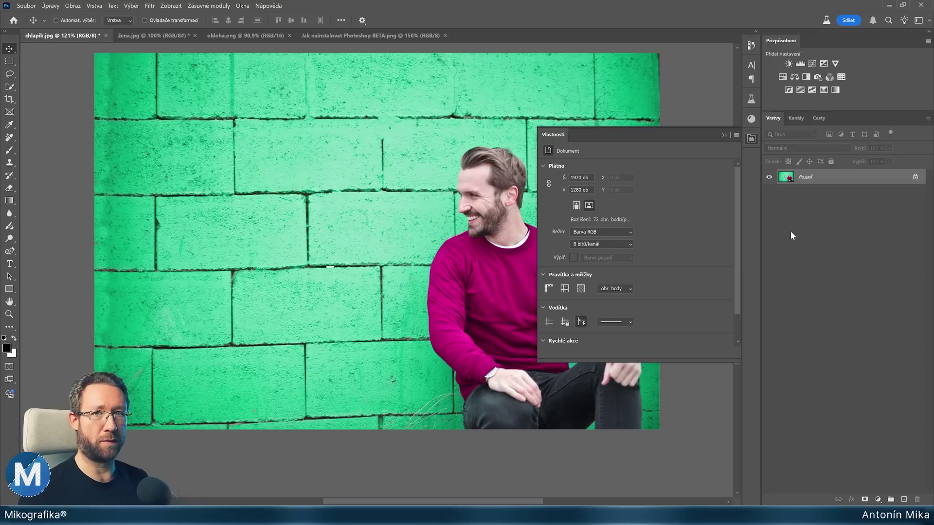
left_click(751, 140)
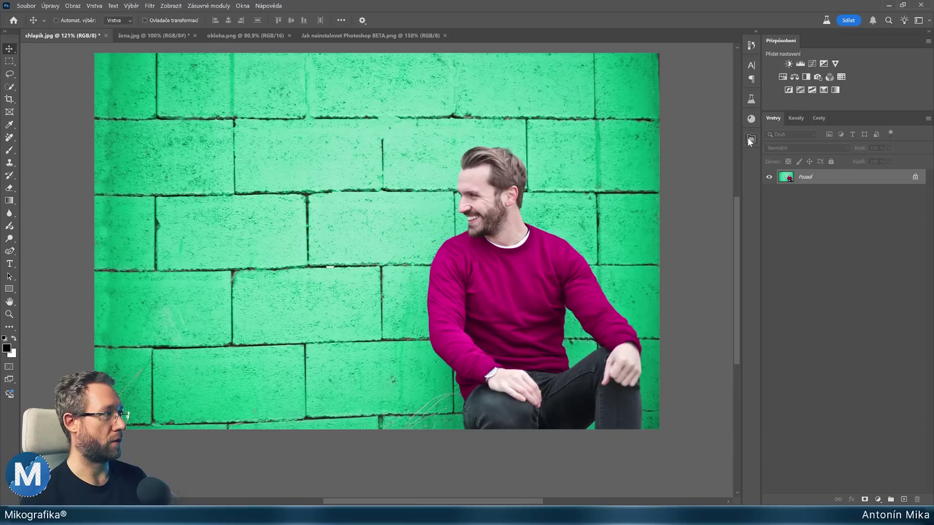
left_click(782, 77)
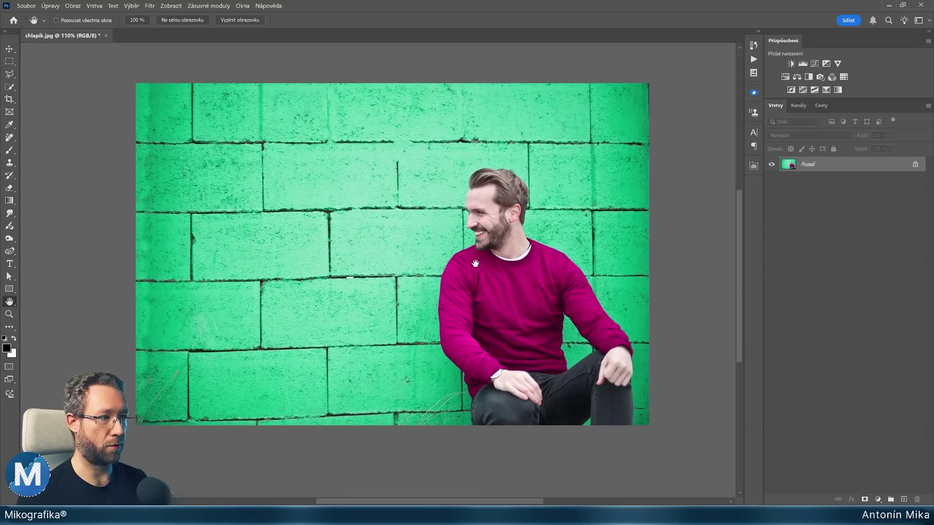
- Add a Hue/Saturation layer in classic Photoshop and select Master in the Beta
left_click_drag(435, 275, 456, 259)
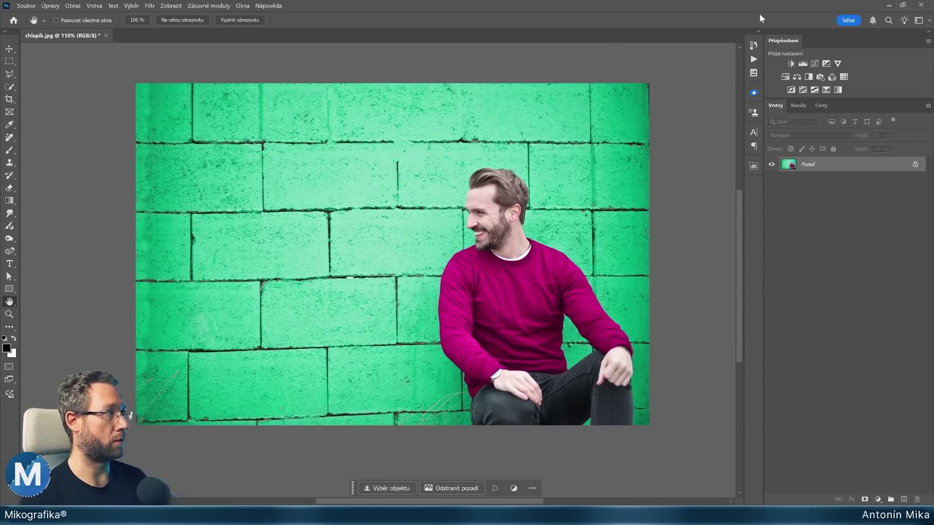
left_click(785, 77)
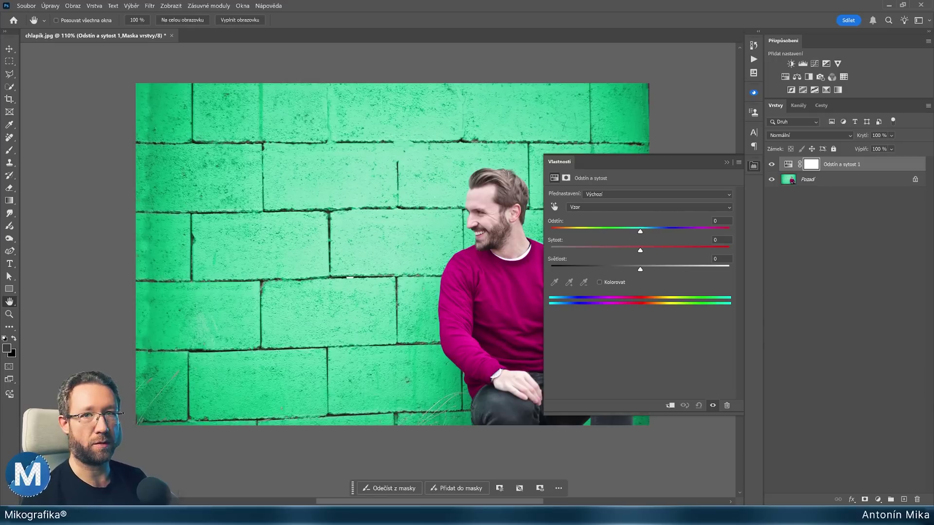
left_click(613, 474)
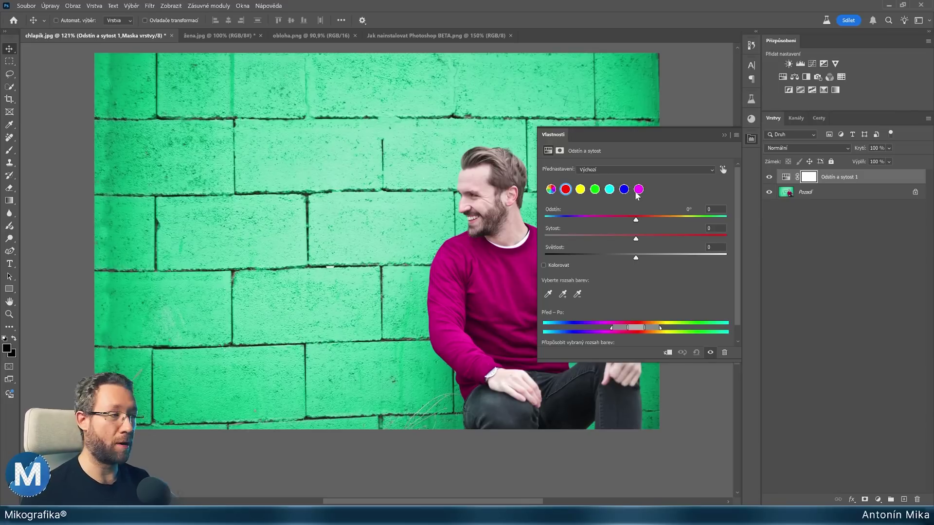
left_click(551, 190)
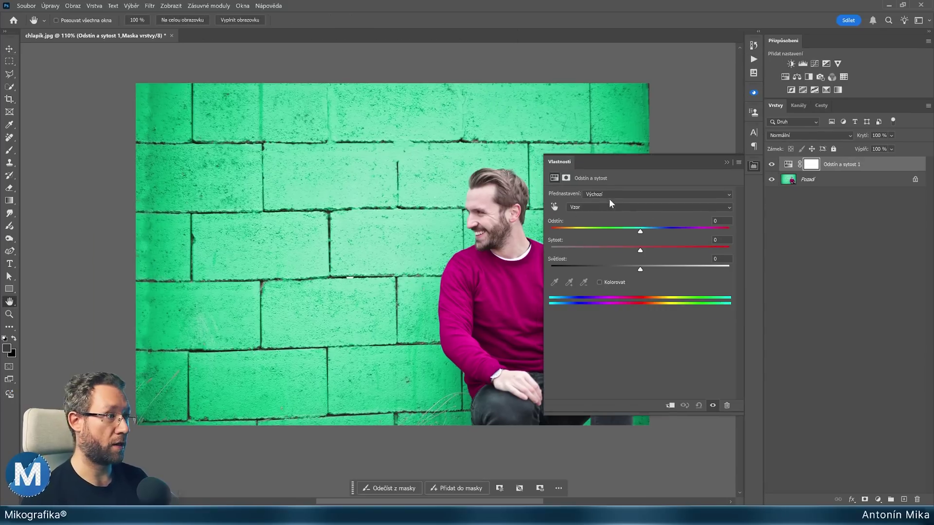
- Target the Yellows range in both the classic and Beta Hue/Saturation panels
left_click(610, 207)
left_click(584, 211)
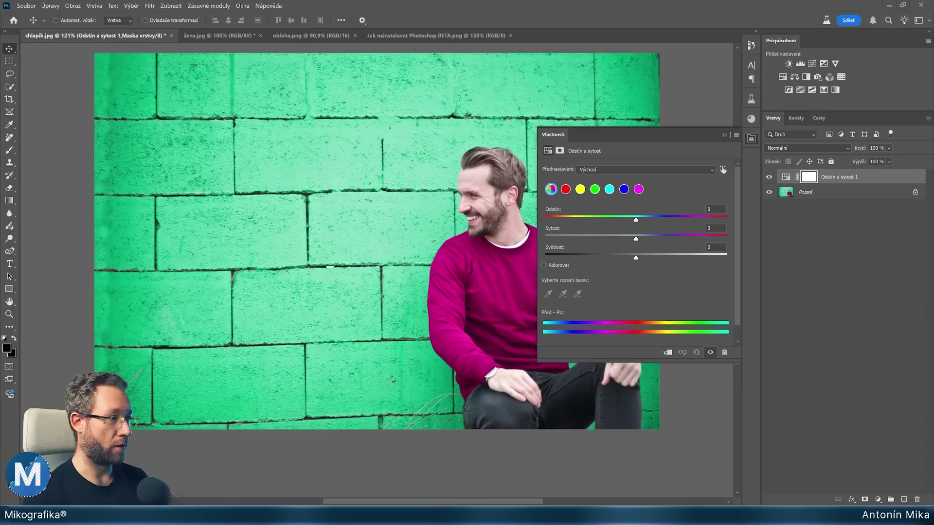
left_click(581, 190)
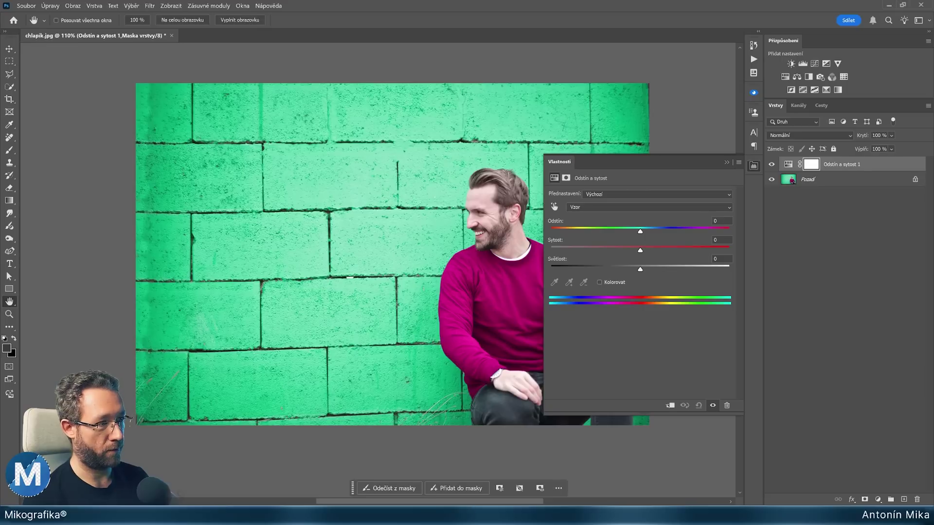
left_click(583, 207)
left_click(584, 233)
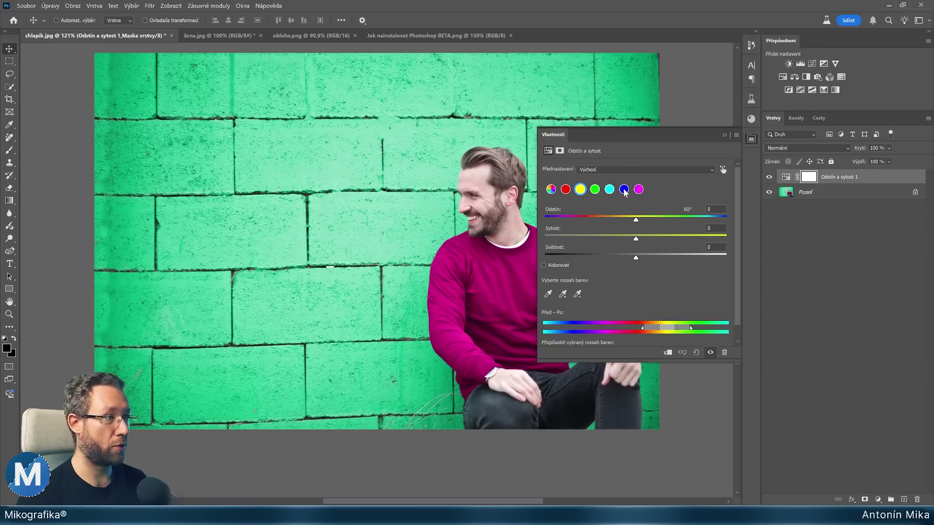
- Preview the blue and green swatches, ending with the red range targeted at zero values
left_click(565, 190)
left_click(595, 190)
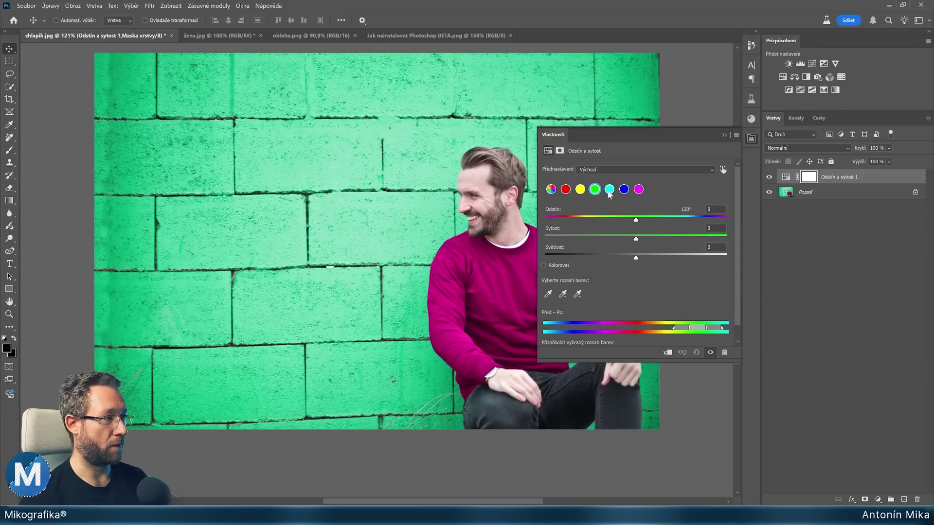
left_click(624, 190)
left_click(624, 191)
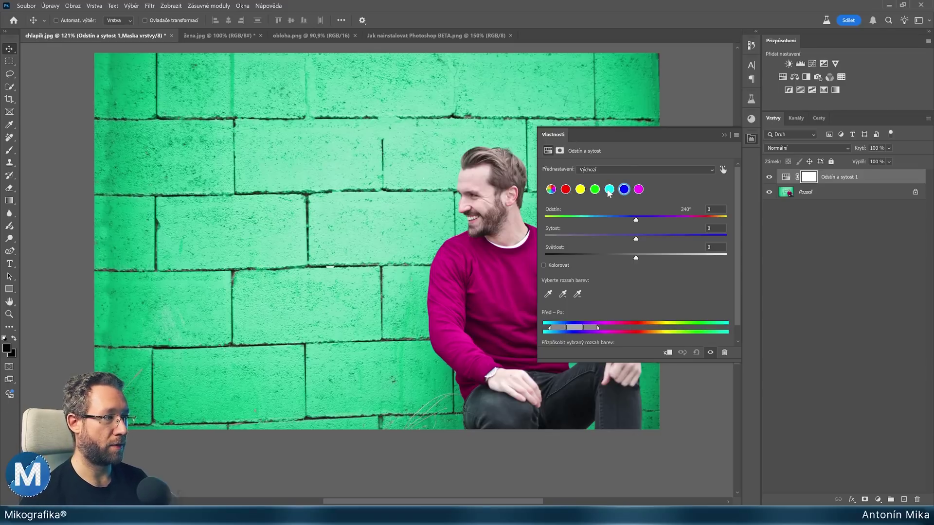
left_click(564, 190)
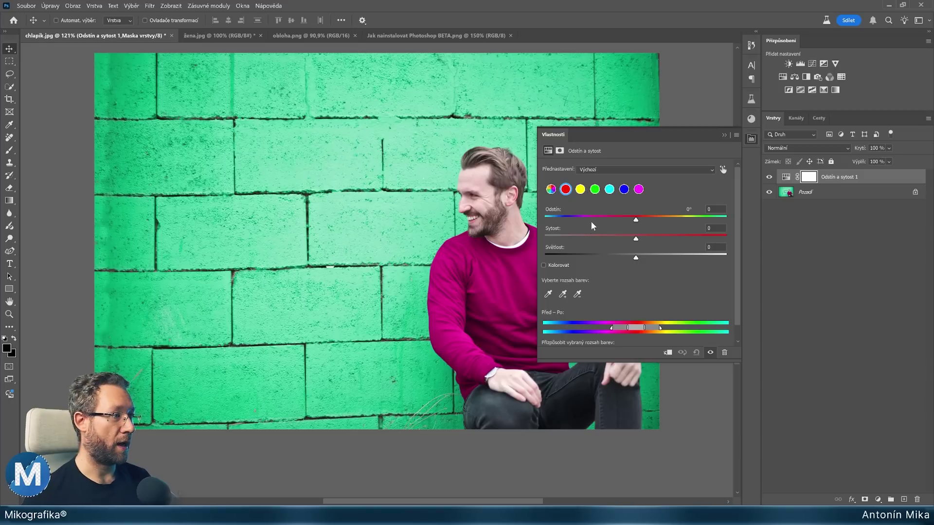
- Shift the Reds hue to -92, then set the Greens lightness to -55
left_click_drag(633, 221, 574, 220)
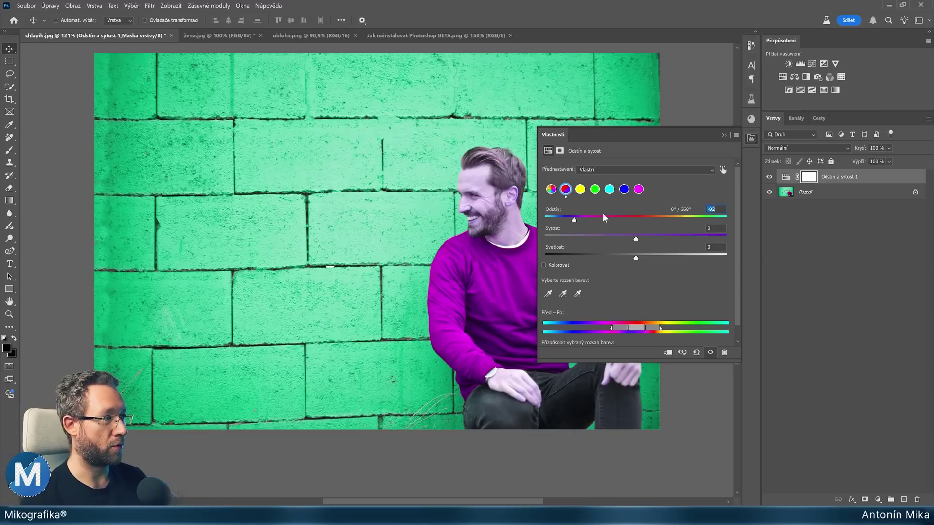
left_click(595, 190)
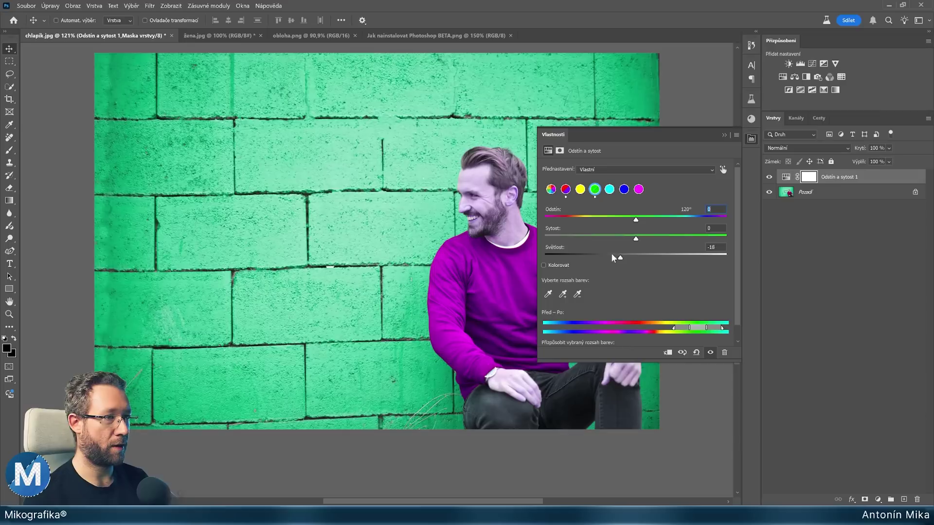
left_click_drag(630, 259, 576, 257)
left_click(585, 256)
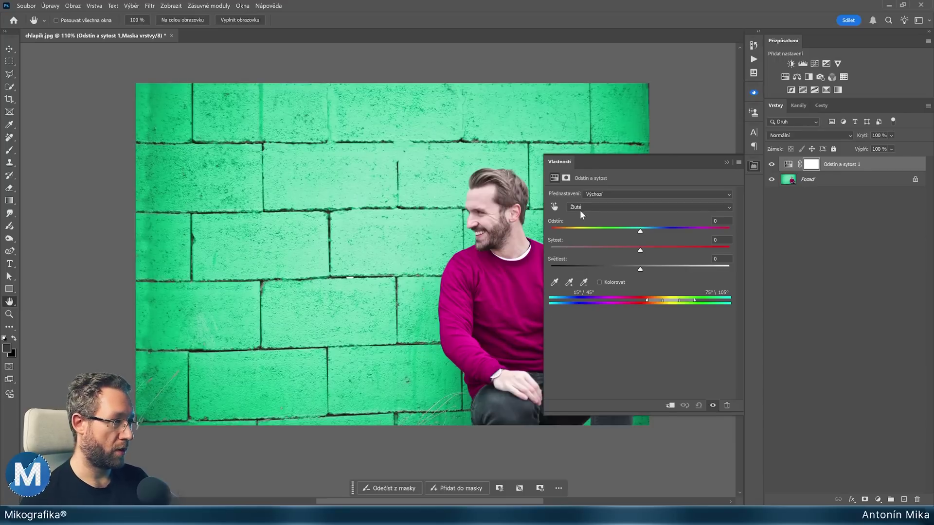
- In classic Photoshop, select Reds and drag its hue to -101
left_click(580, 212)
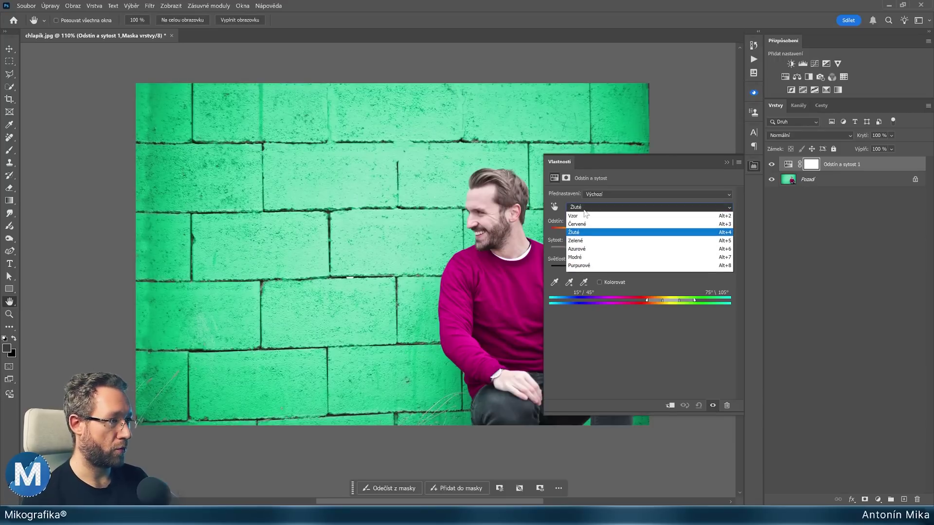
left_click(593, 216)
left_click_drag(640, 236, 579, 236)
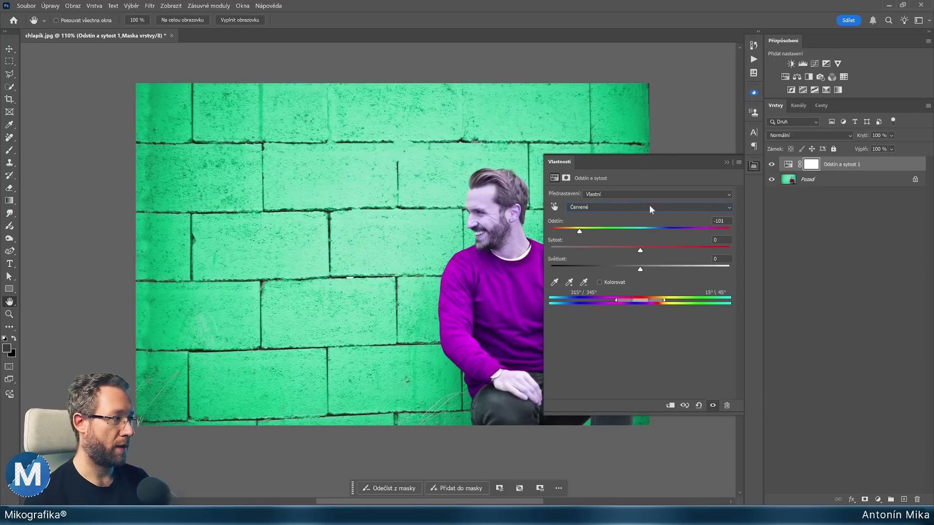
left_click(601, 208)
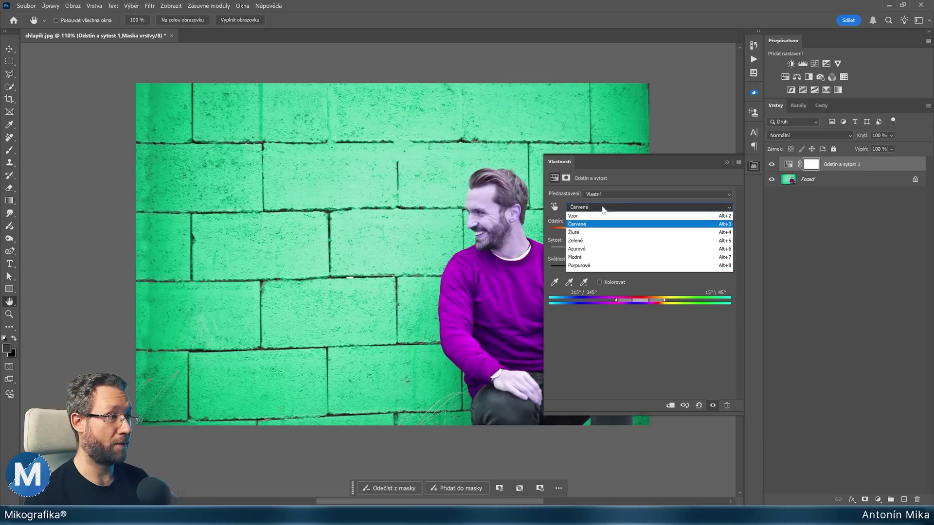
left_click(583, 206)
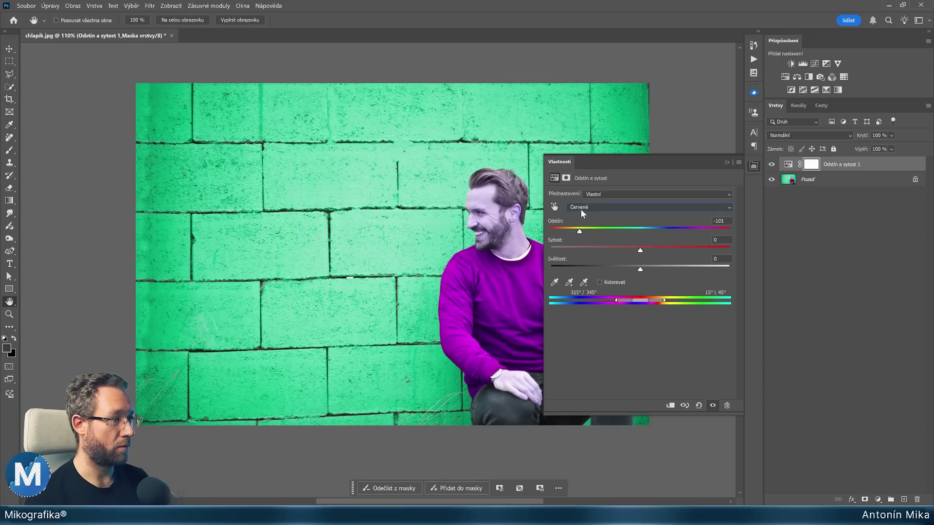
- Toggle the layer's visibility, check Yellows, return to Reds, and shift its range toward purples
left_click_drag(515, 205, 460, 206)
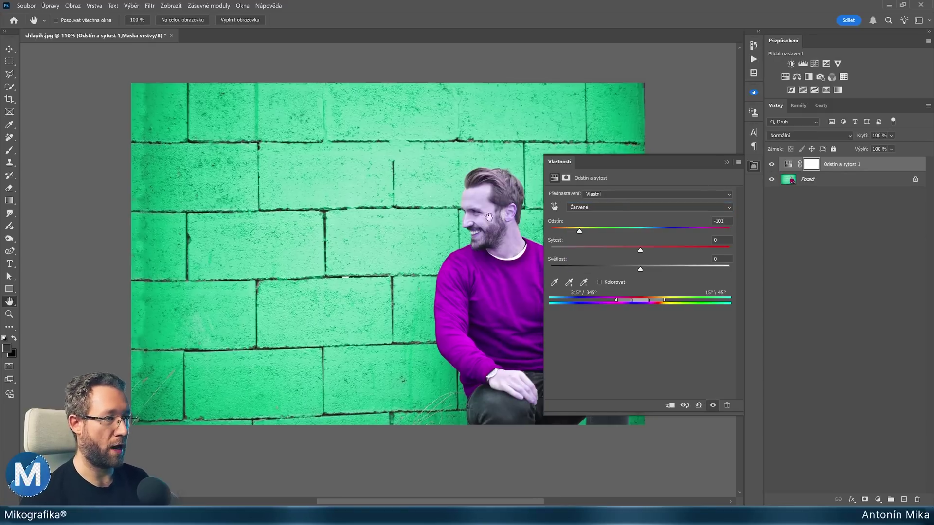
left_click(771, 165)
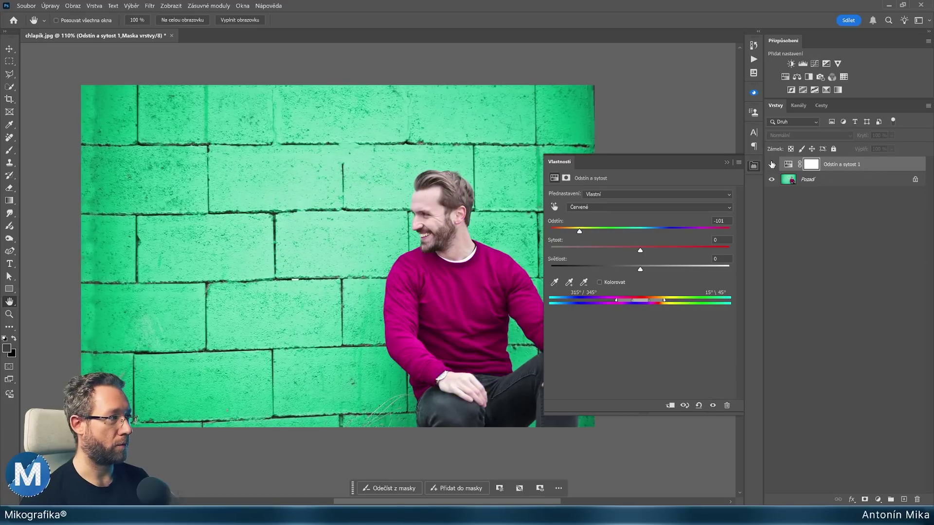
left_click(587, 206)
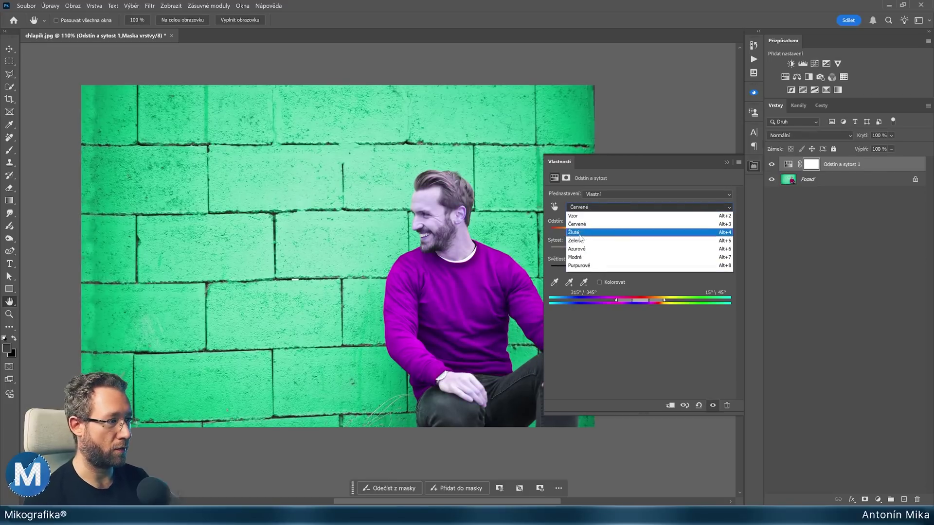
left_click(588, 246)
left_click(586, 207)
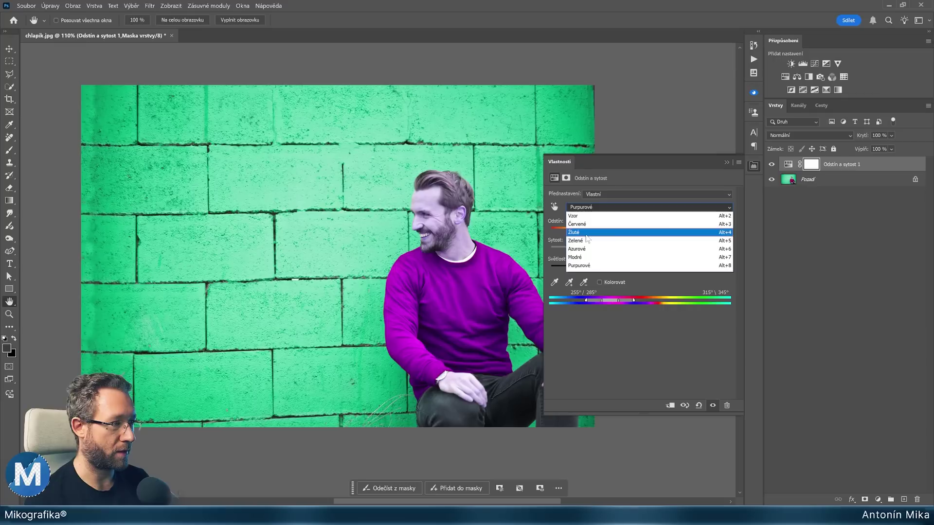
left_click(584, 207)
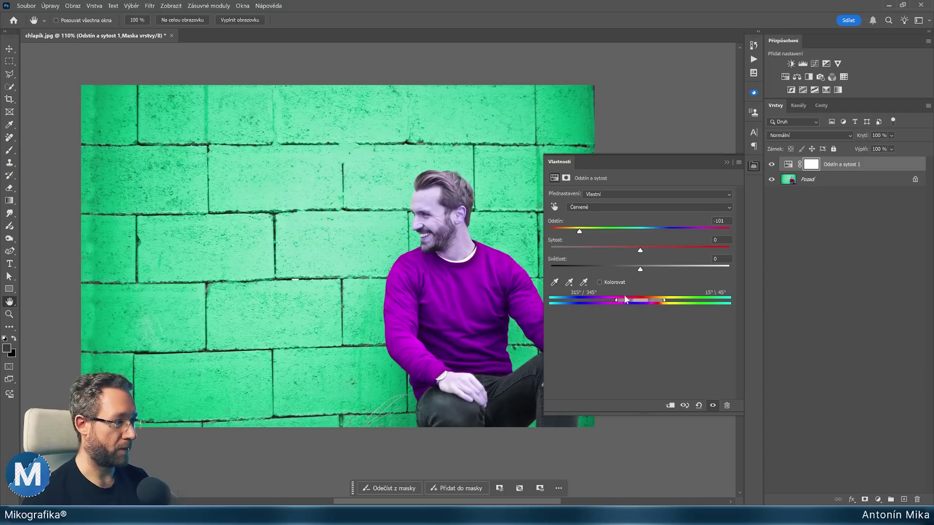
mouse_move(642, 301)
left_mouse_down()
mouse_move(623, 299)
mouse_move(642, 302)
left_mouse_up()
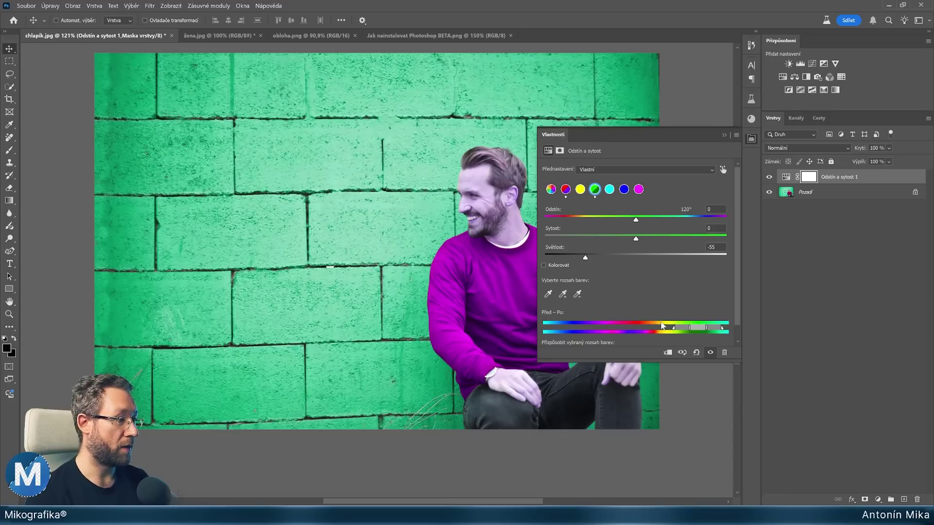
- Move the Greens range markers, return the Master hue to 0, and select the yellow swatch
mouse_move(692, 328)
left_mouse_down()
mouse_move(709, 329)
mouse_move(664, 328)
left_mouse_up()
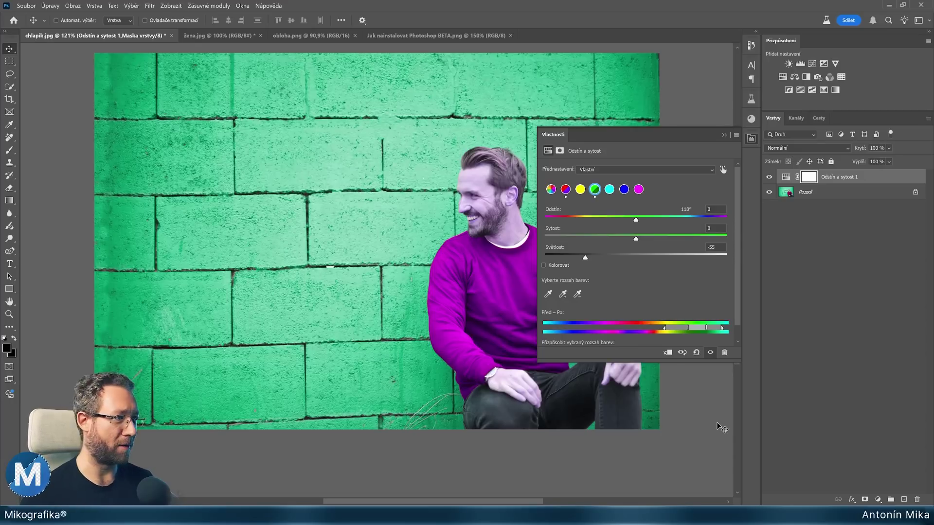
left_click(550, 189)
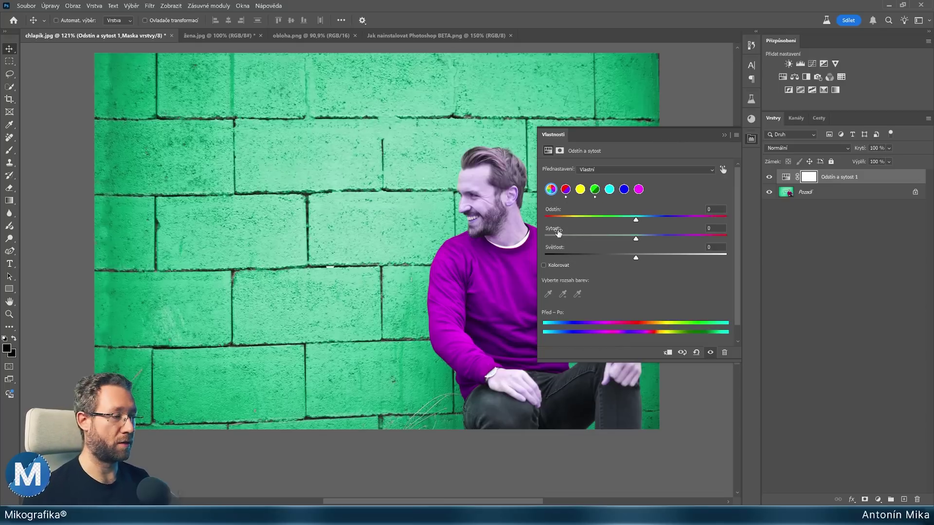
mouse_move(636, 219)
left_mouse_down()
mouse_move(590, 218)
mouse_move(635, 218)
left_mouse_up()
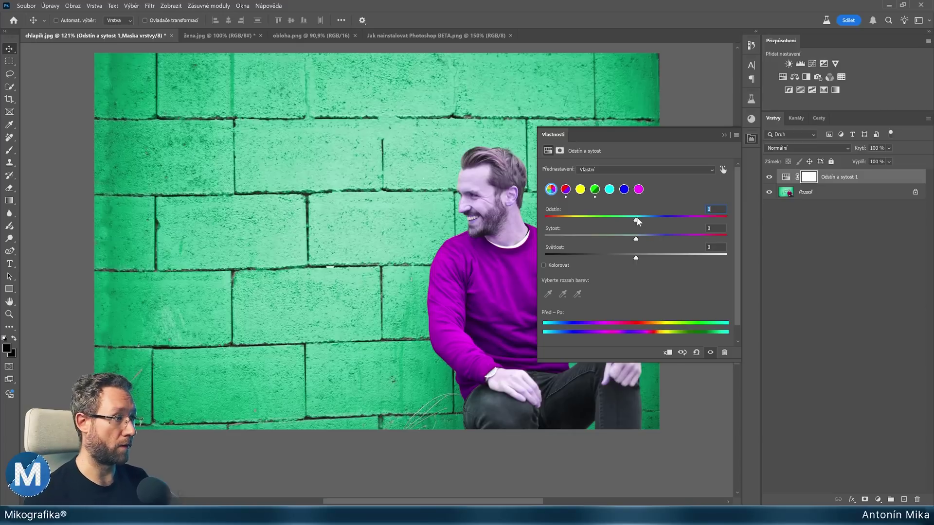
left_click_drag(636, 220, 635, 220)
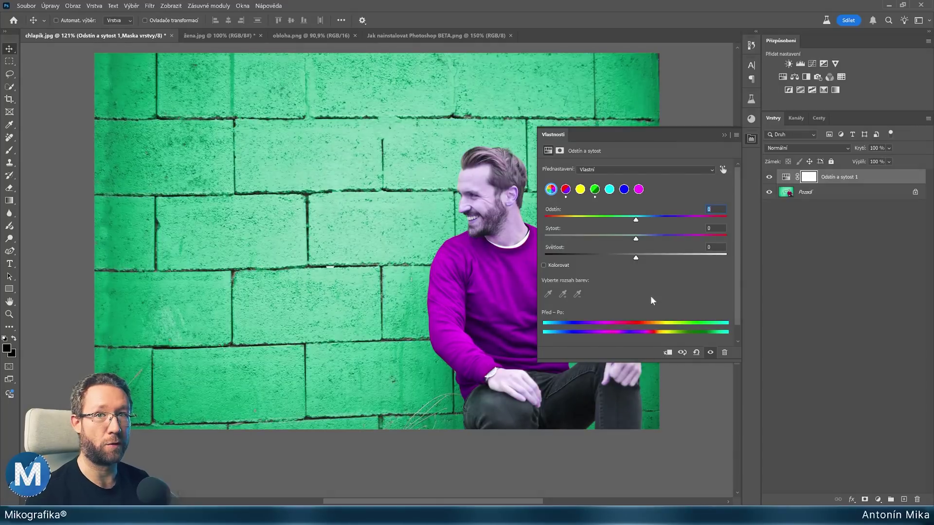
left_click(581, 190)
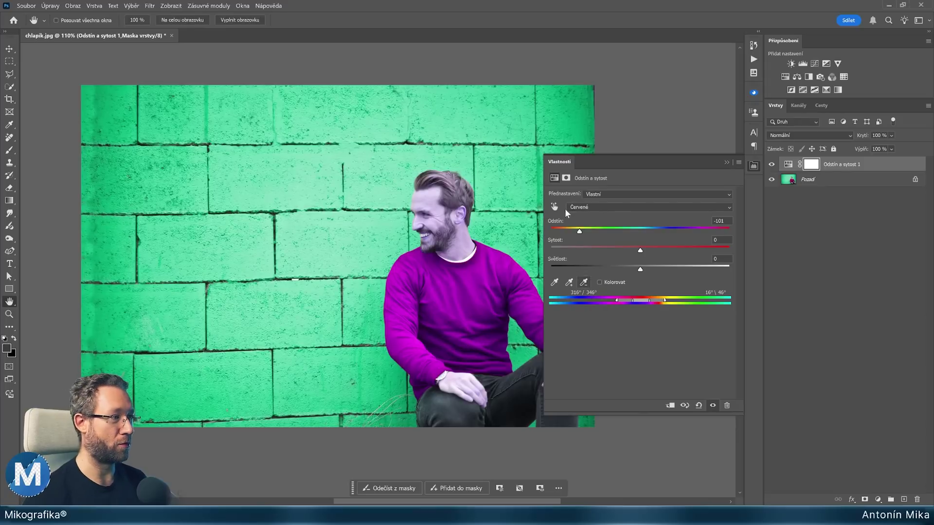
- Select Žluté (Yellows) in the channel dropdown and test its Hue slider
left_click(570, 207)
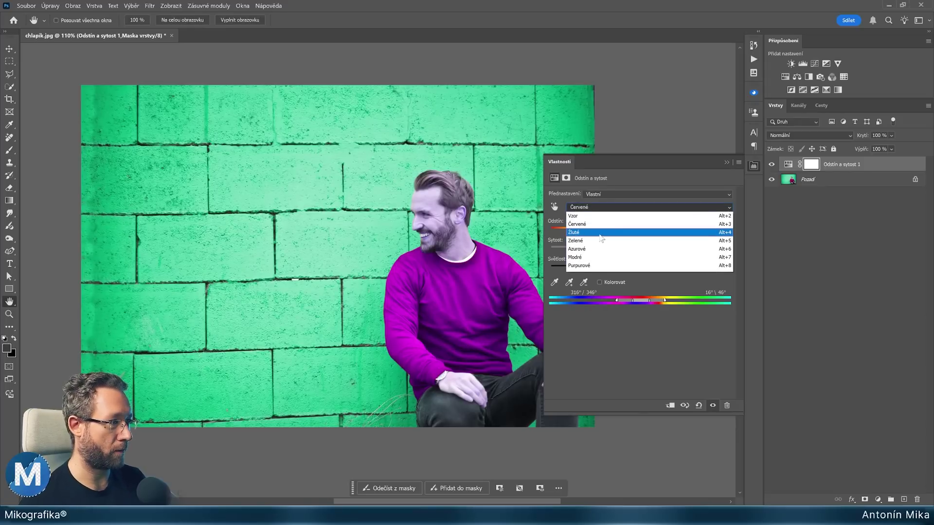
left_click(599, 232)
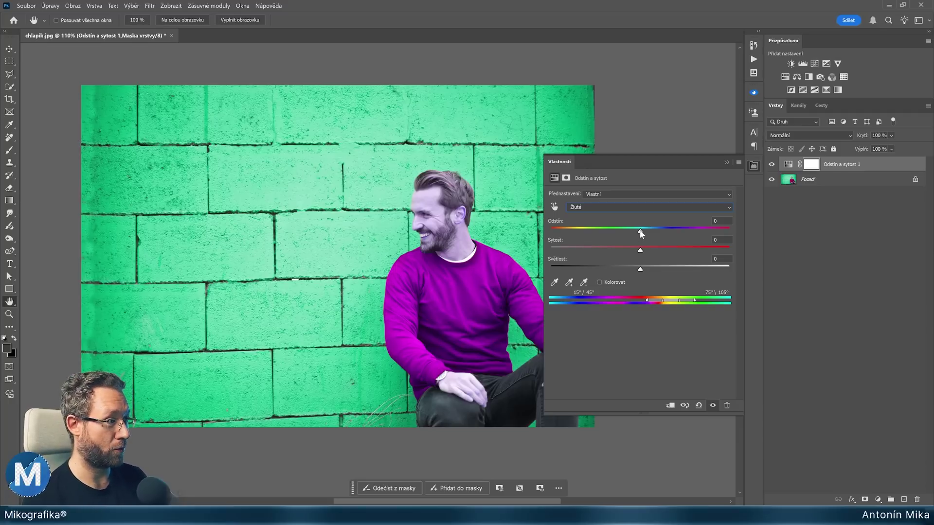
mouse_move(640, 233)
left_mouse_down()
mouse_move(568, 232)
mouse_move(729, 236)
mouse_move(640, 232)
left_mouse_up()
- Switch to Červené (Reds) and drag its Hue slider back toward neutral
left_click(600, 208)
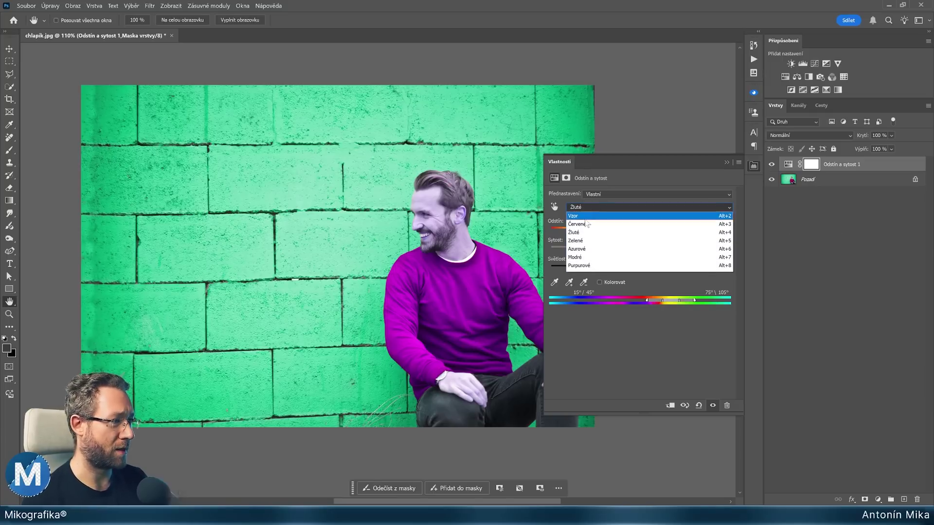
left_click(586, 224)
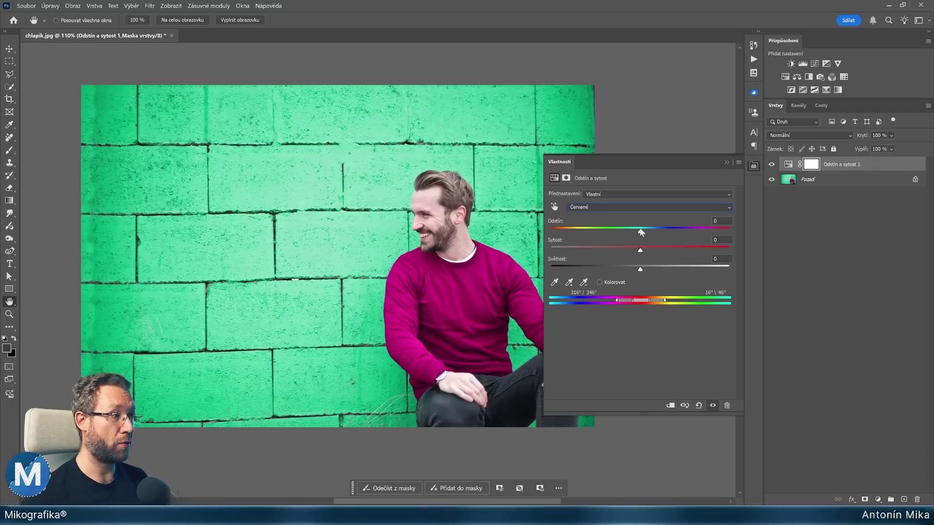
mouse_move(641, 232)
left_mouse_down()
mouse_move(599, 228)
mouse_move(640, 232)
left_mouse_up()
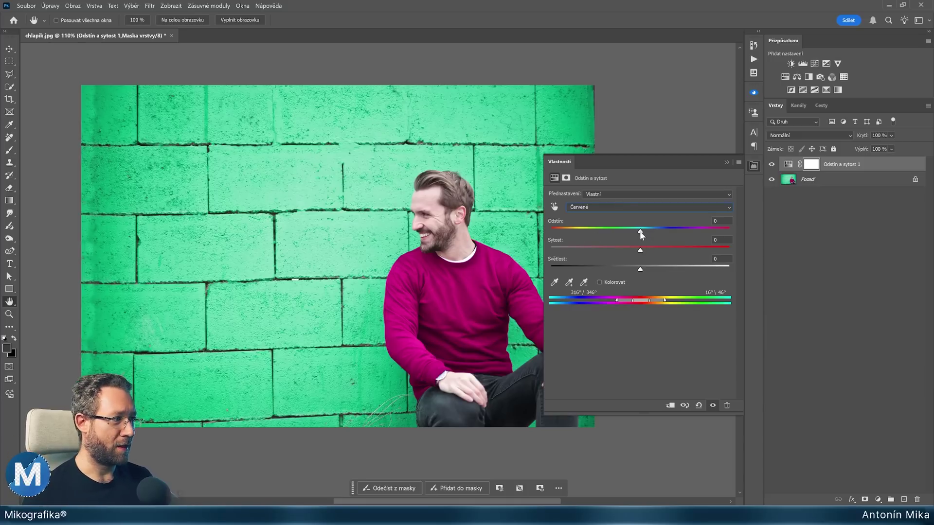
mouse_move(639, 232)
left_mouse_down()
mouse_move(616, 233)
mouse_move(725, 230)
mouse_move(641, 232)
left_mouse_up()
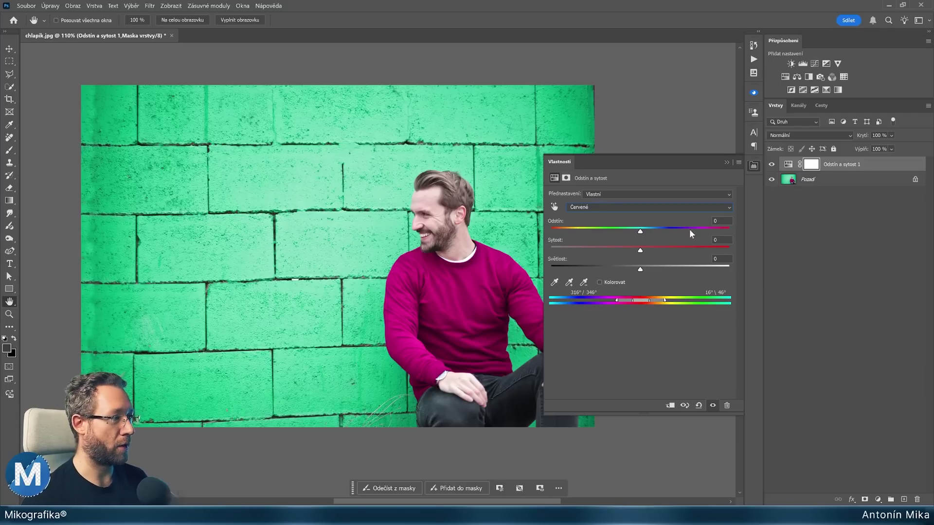
mouse_move(640, 231)
left_mouse_down()
mouse_move(618, 232)
mouse_move(684, 234)
mouse_move(622, 234)
left_mouse_up()
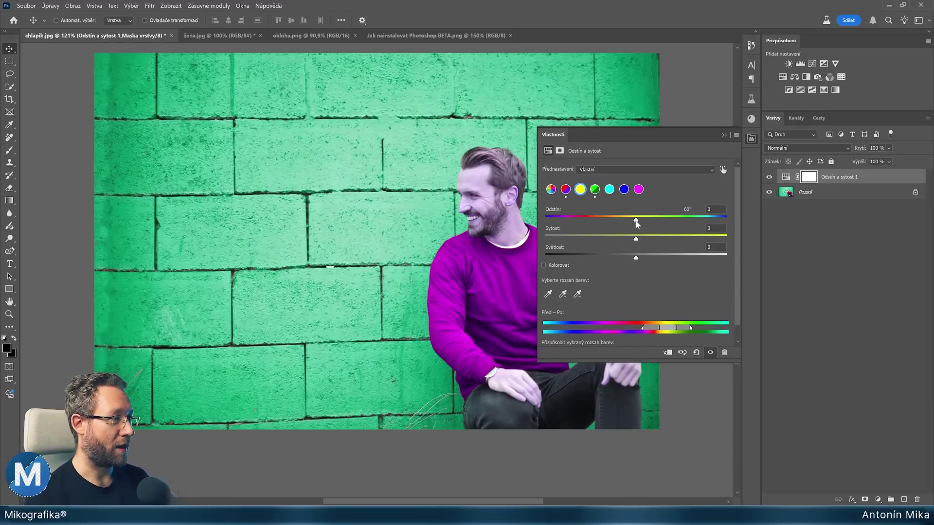
- Test a Yellows hue shift, then reset the Yellows hue to 0 and close Properties
mouse_move(636, 220)
left_mouse_down()
mouse_move(589, 220)
mouse_move(689, 224)
left_mouse_up()
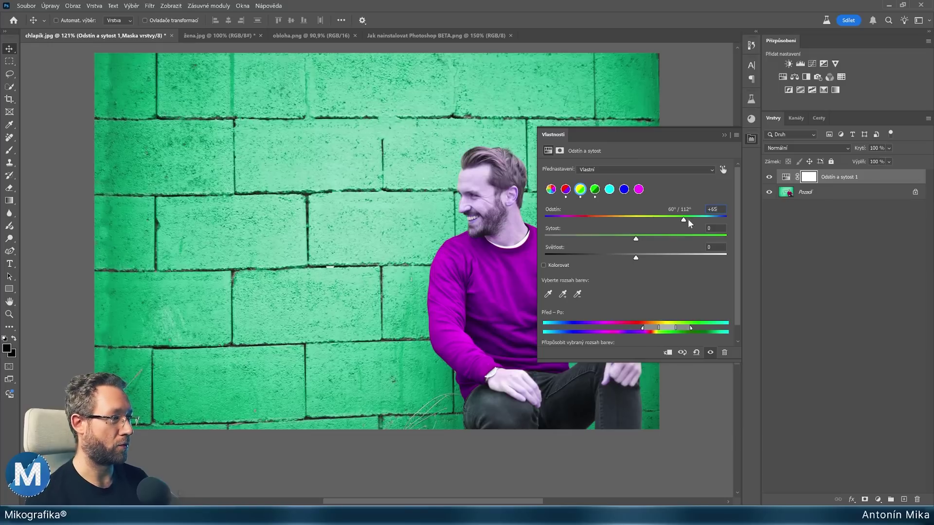
key("BackSpace")
key("BackSpace")
key("BackSpace")
type("0")
key("Return")
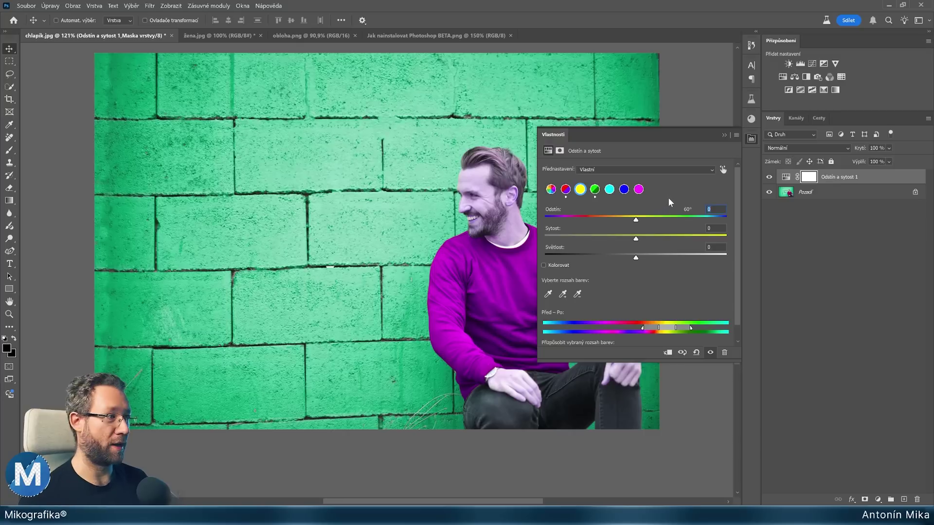
left_click(443, 268)
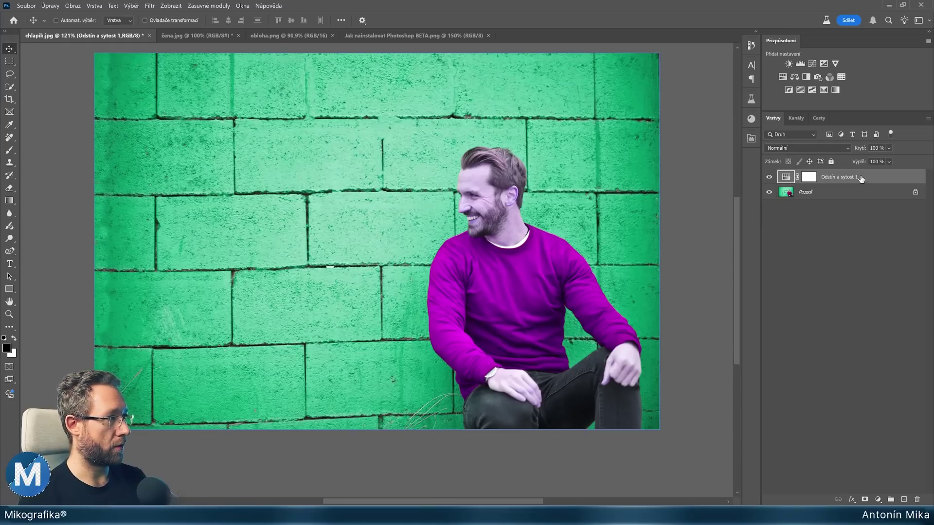
- Delete the old Hue/Saturation layer and add a fresh default Hue/Saturation adjustment layer
key("Delete")
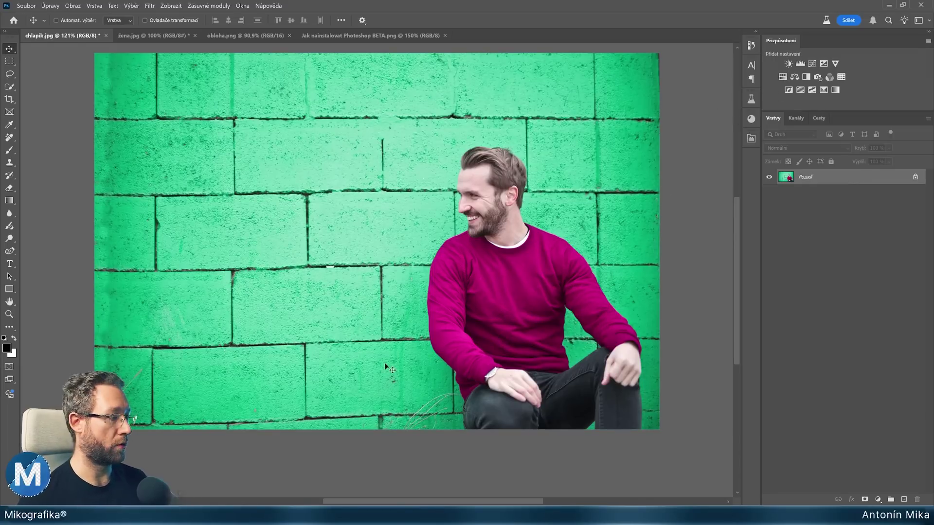
left_click(878, 499)
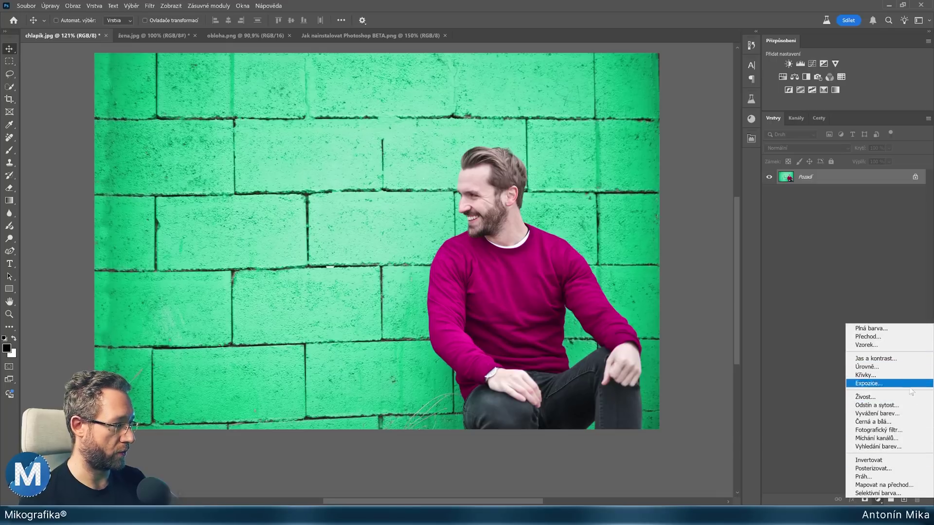
left_click(914, 407)
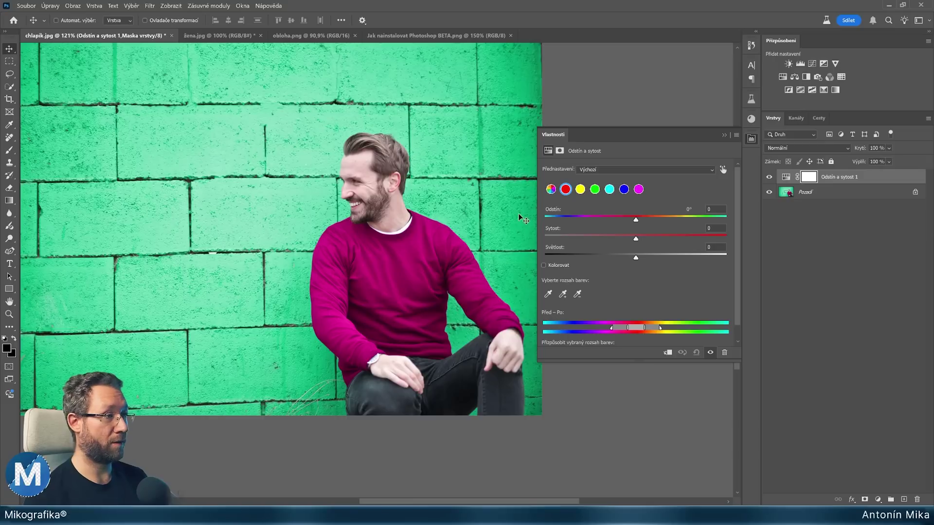
- Push the Greens hue to +180 and nudge the range, then return the hue to 0
left_click(594, 191)
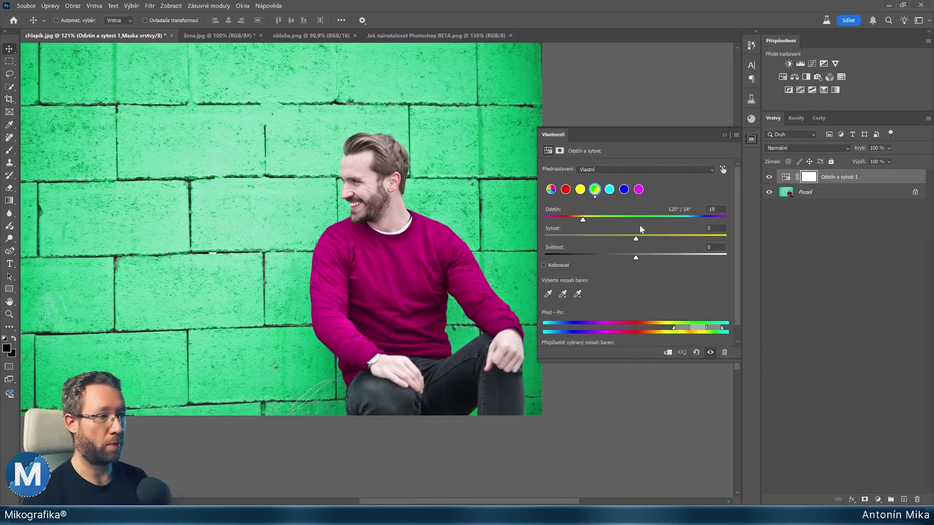
left_click_drag(636, 220, 740, 236)
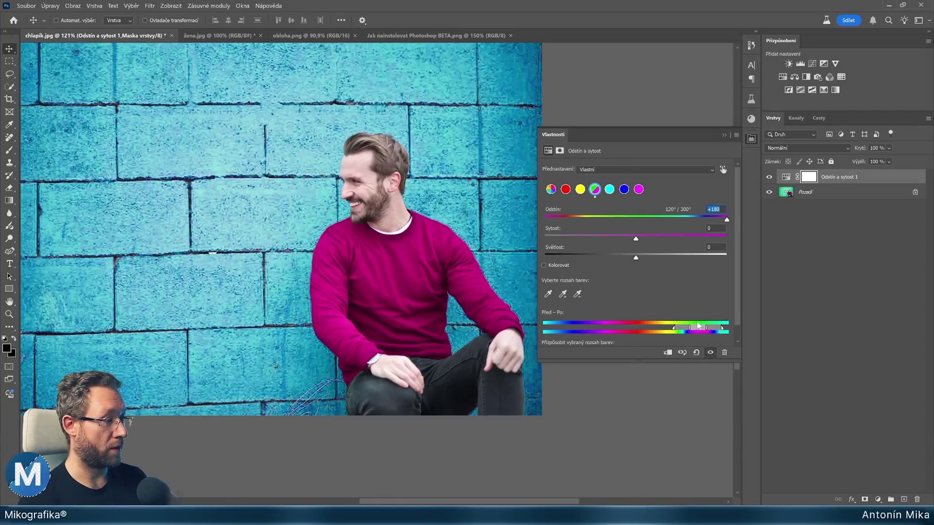
left_click_drag(699, 331, 725, 335)
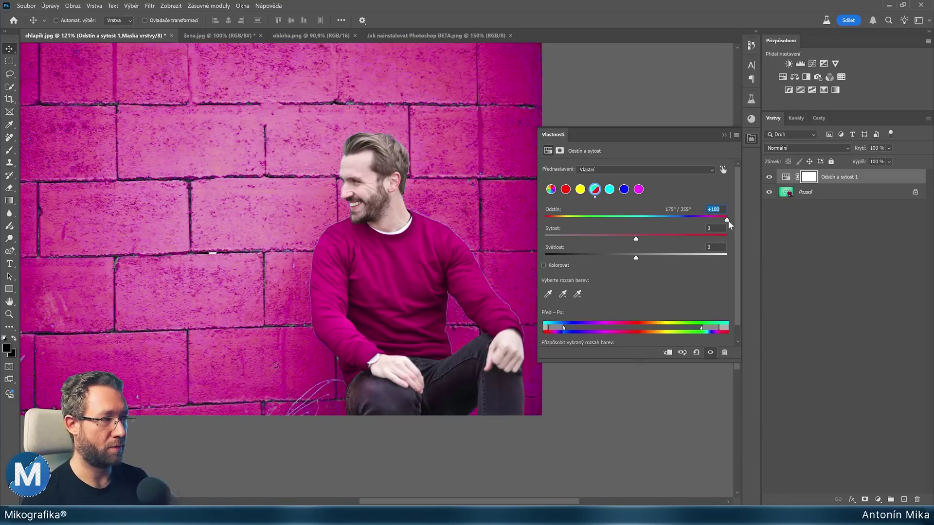
left_click_drag(726, 219, 663, 220)
type("0")
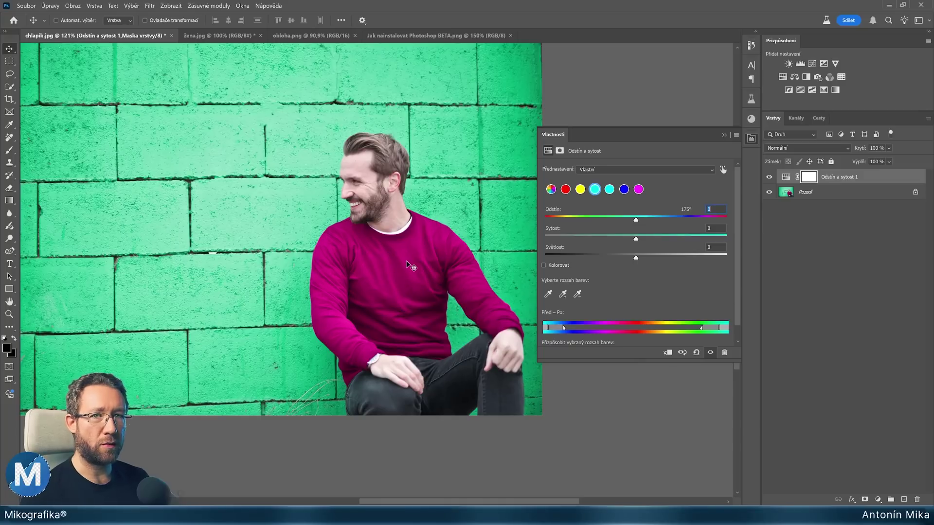
- Try Reds saturation and range handles, then reset Hue/Saturation to all-zero defaults
left_click(565, 189)
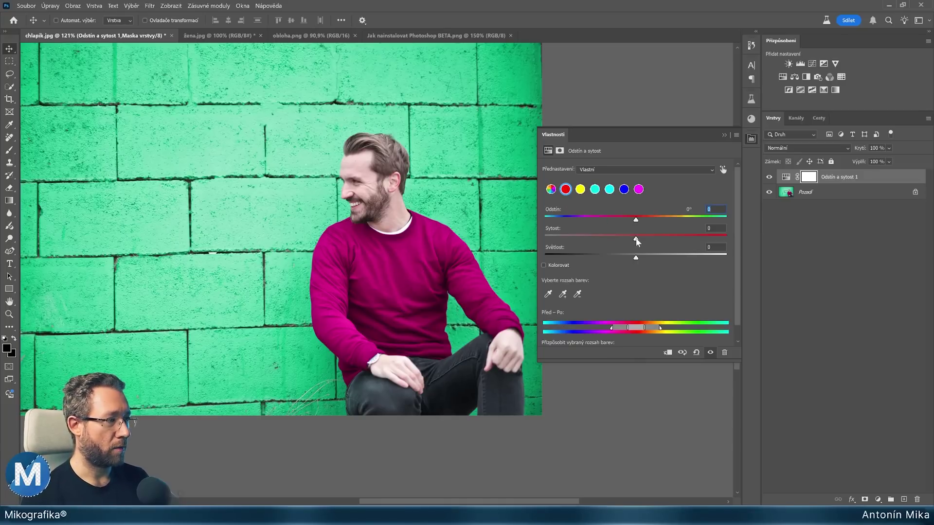
mouse_move(637, 241)
left_mouse_down()
mouse_move(649, 246)
mouse_move(510, 235)
left_mouse_up()
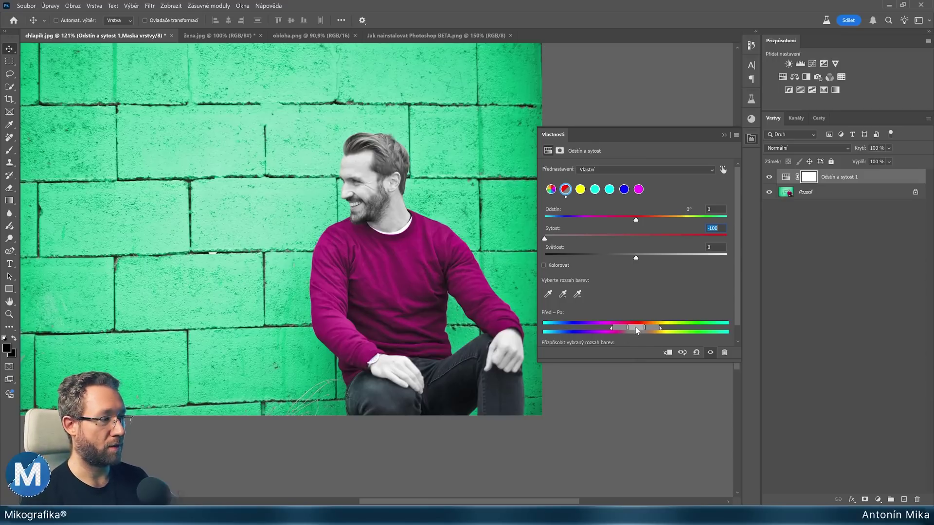
left_click_drag(636, 329, 619, 330)
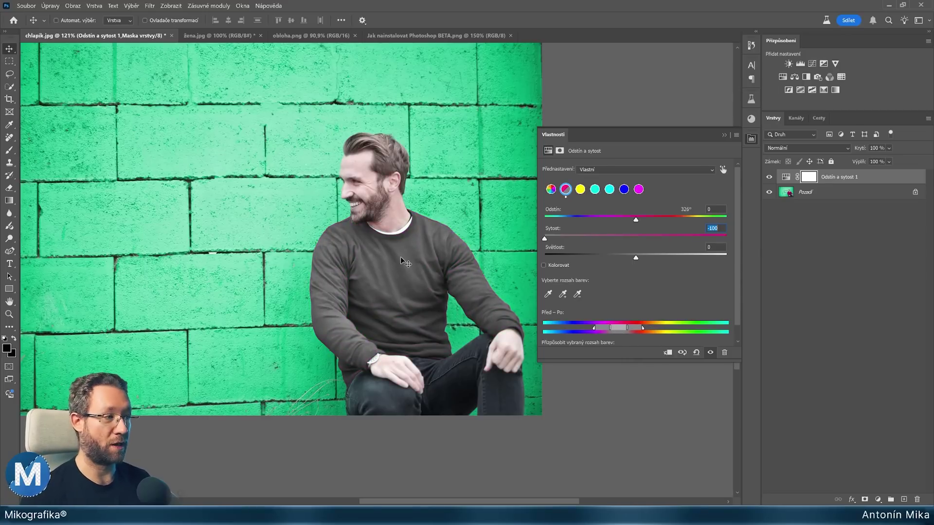
left_click(696, 352)
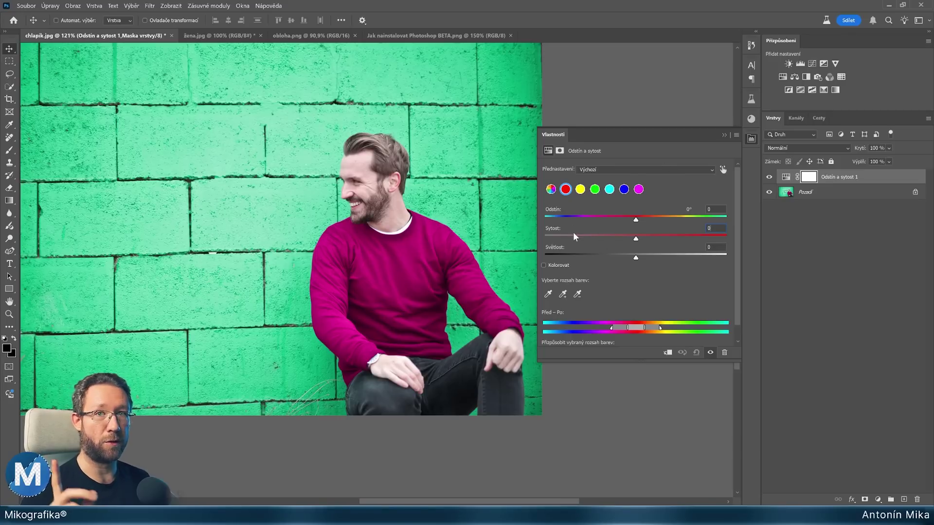
- Apply the Dominantní barvy preset from the Hue/Saturation Přednastavení list
left_click(600, 169)
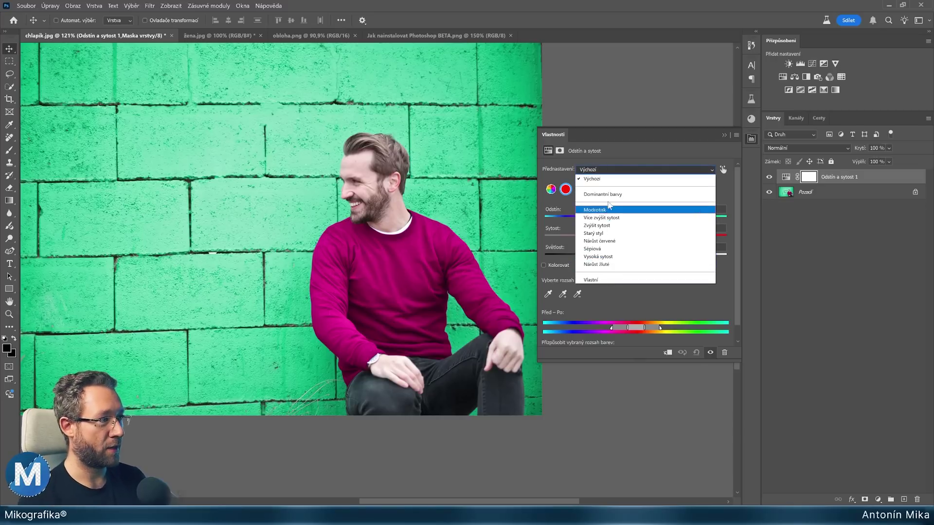
left_click(632, 196)
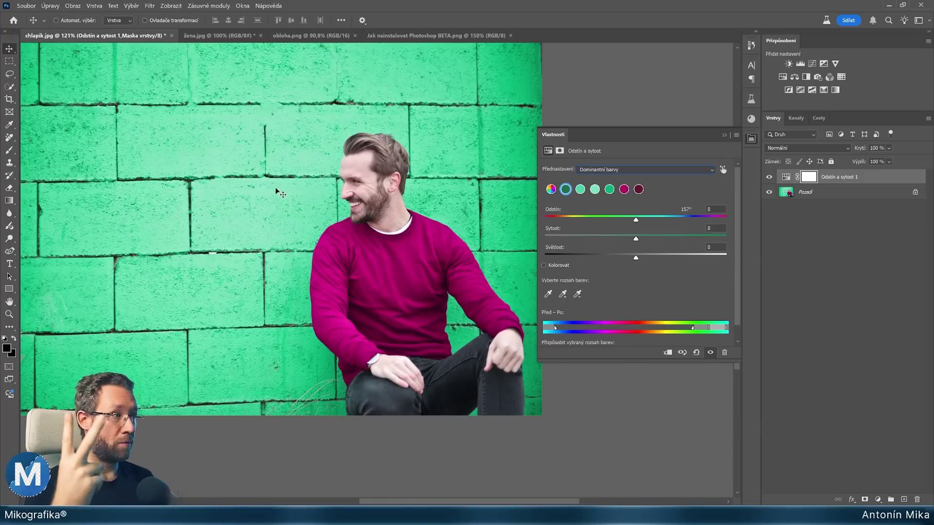
left_click(580, 190)
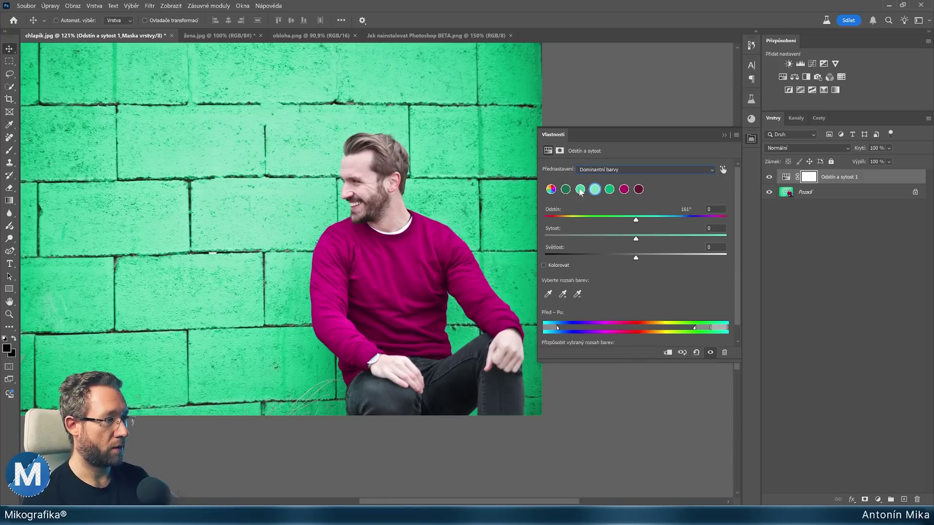
left_click(580, 189)
left_click(594, 191)
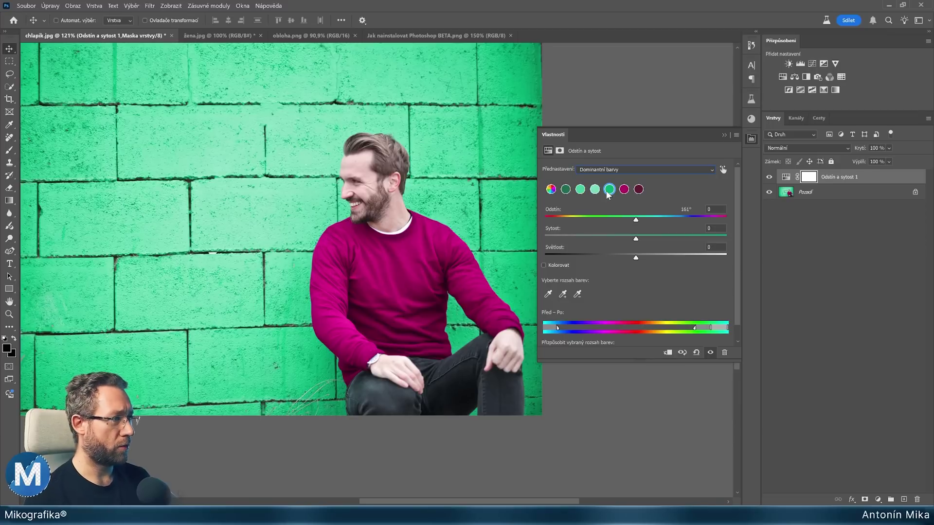
left_click(624, 191)
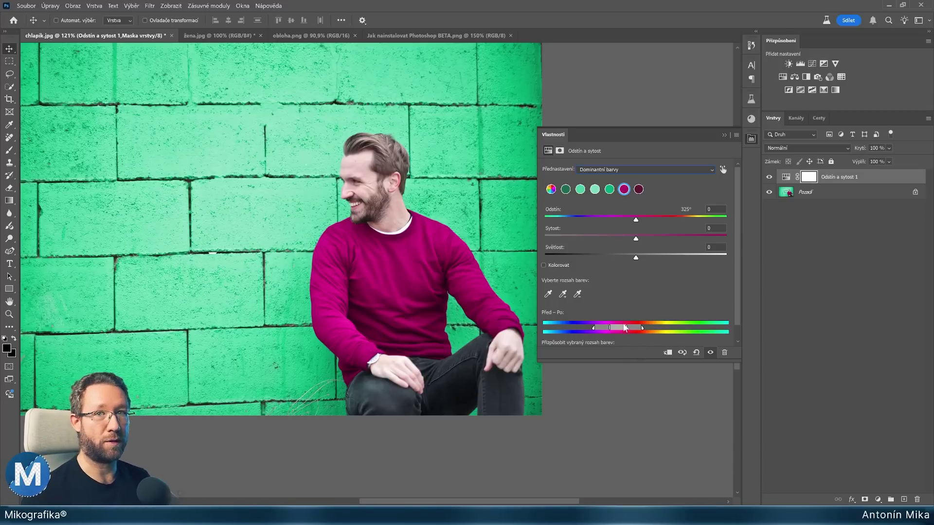
left_click(564, 190)
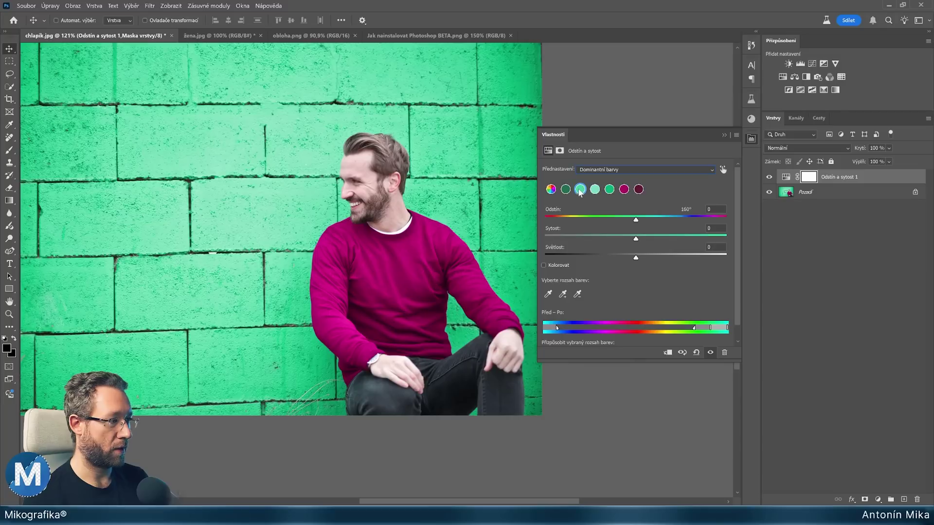
left_click(565, 191)
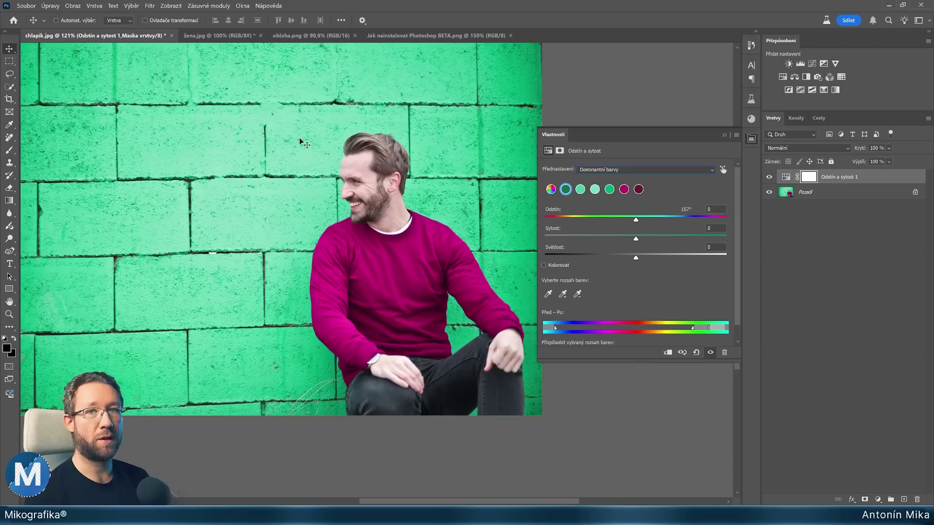
left_click(593, 190)
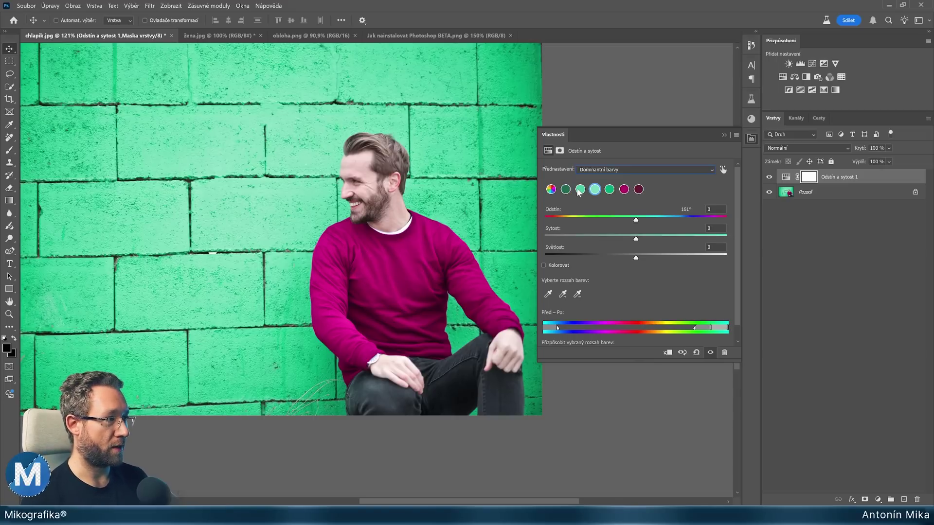
left_click(565, 189)
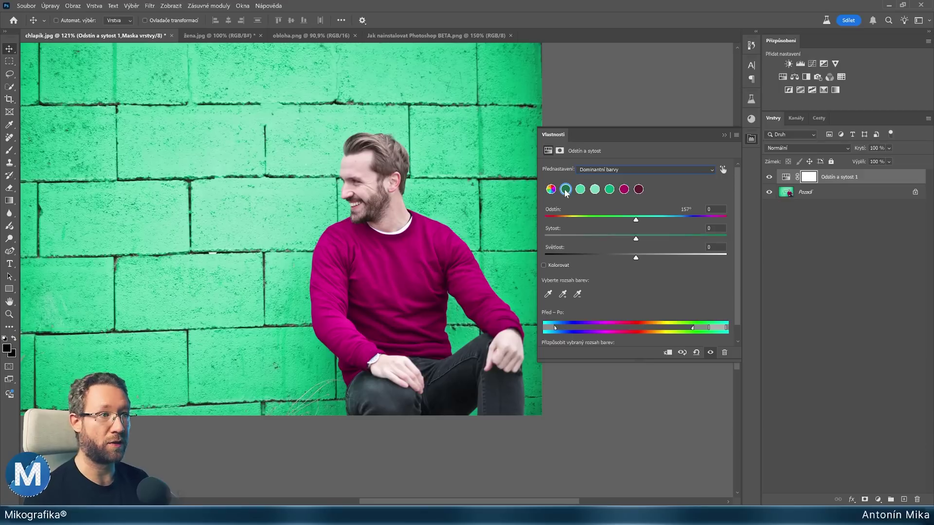
left_click(594, 190)
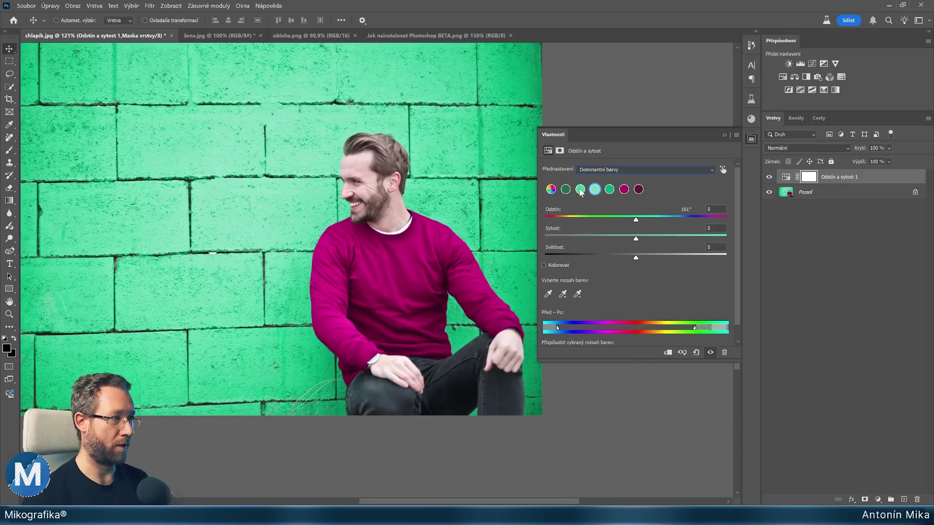
left_click(566, 189)
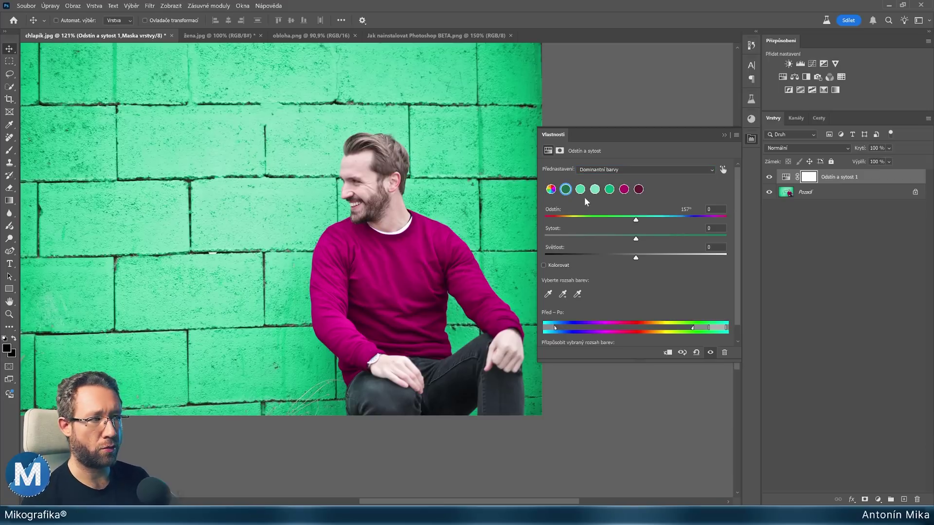
left_click(609, 190)
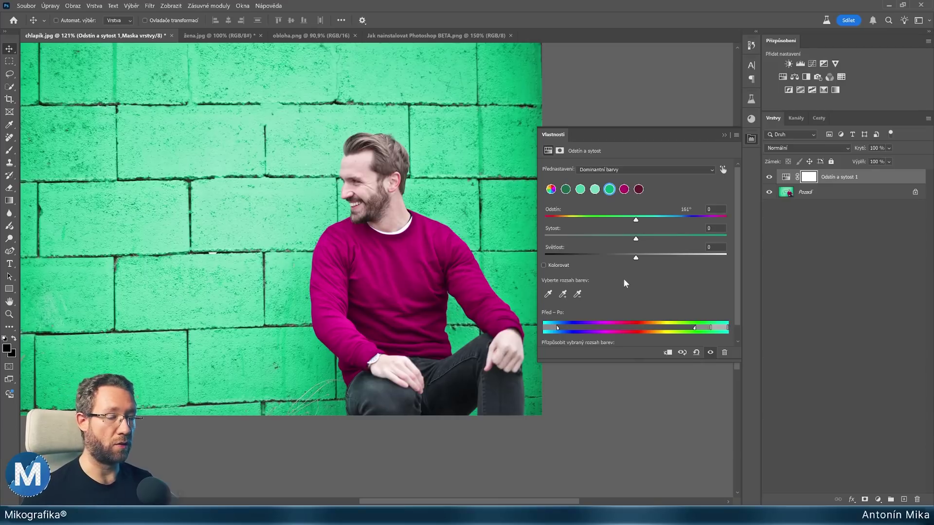
- Lighten the green wall to +100; recolour the magenta sweater to hue -135, saturation +22, lightness -16
left_click_drag(637, 258, 737, 259)
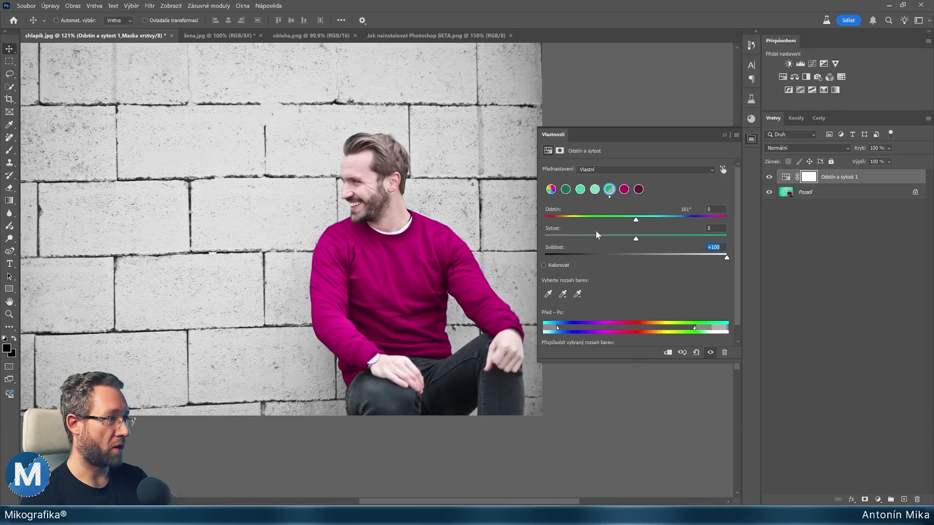
left_click(624, 189)
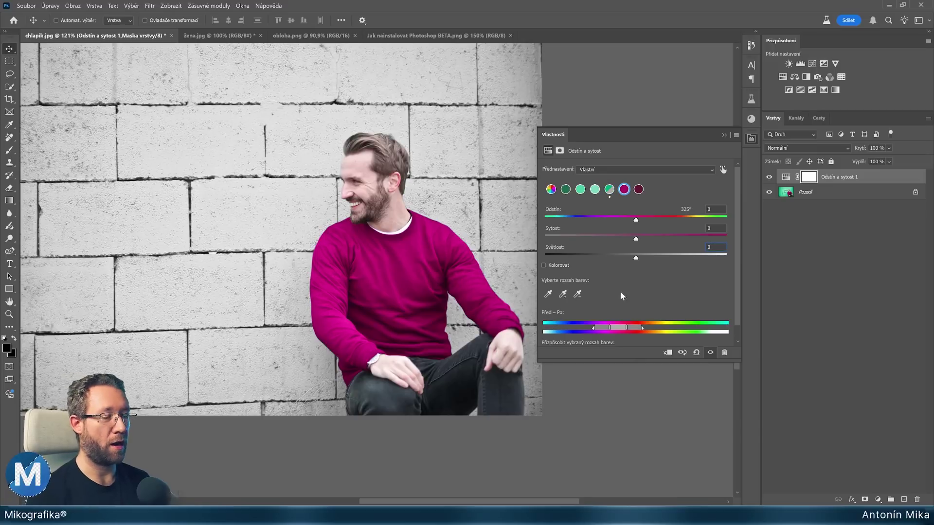
left_click_drag(618, 219, 559, 219)
left_click_drag(635, 259, 621, 259)
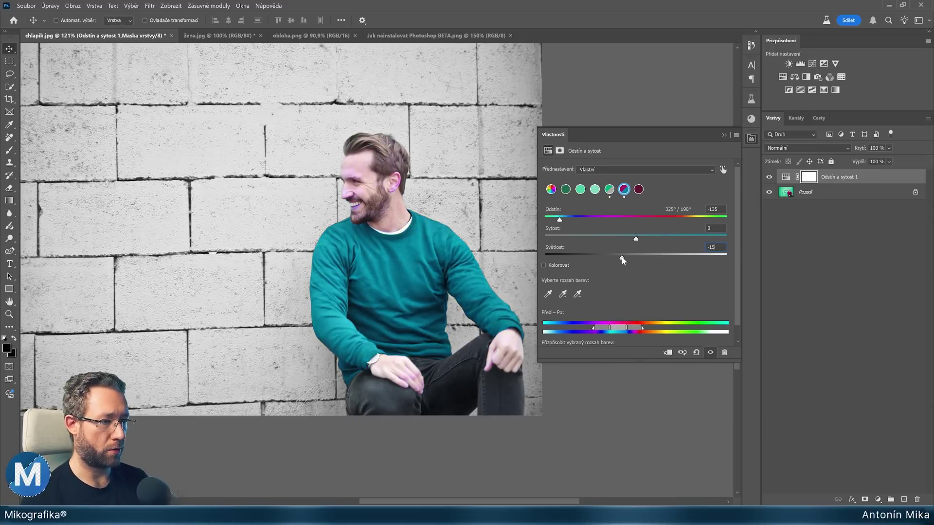
left_click(654, 240)
left_click(621, 265)
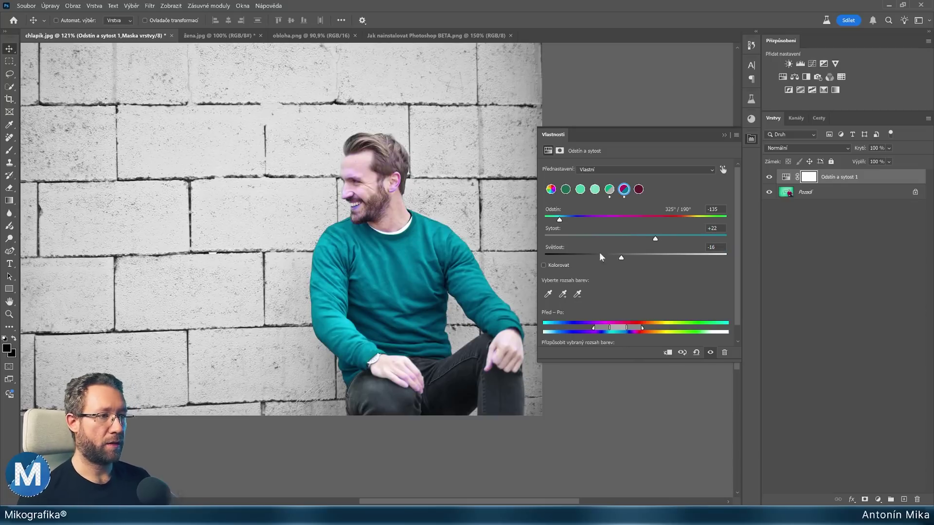
key("ctrl+plus")
key("ctrl+plus")
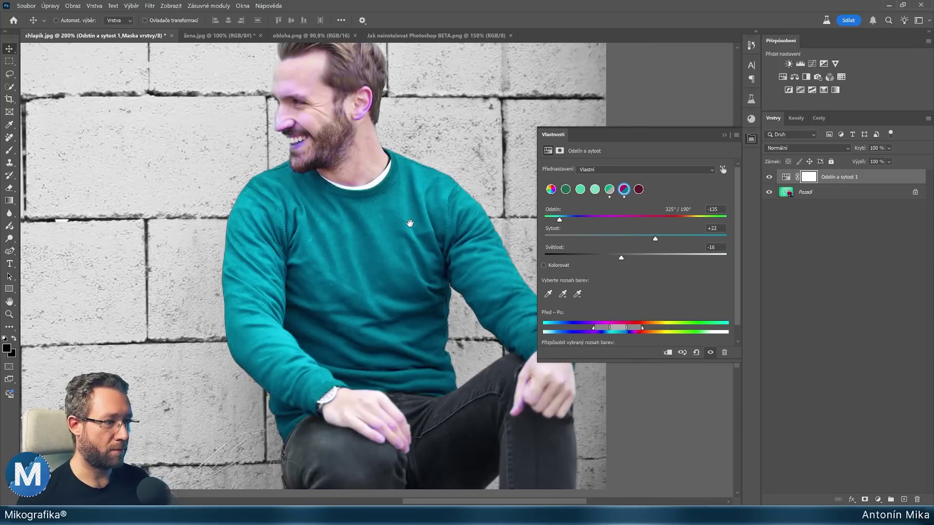
left_click_drag(449, 281, 410, 228)
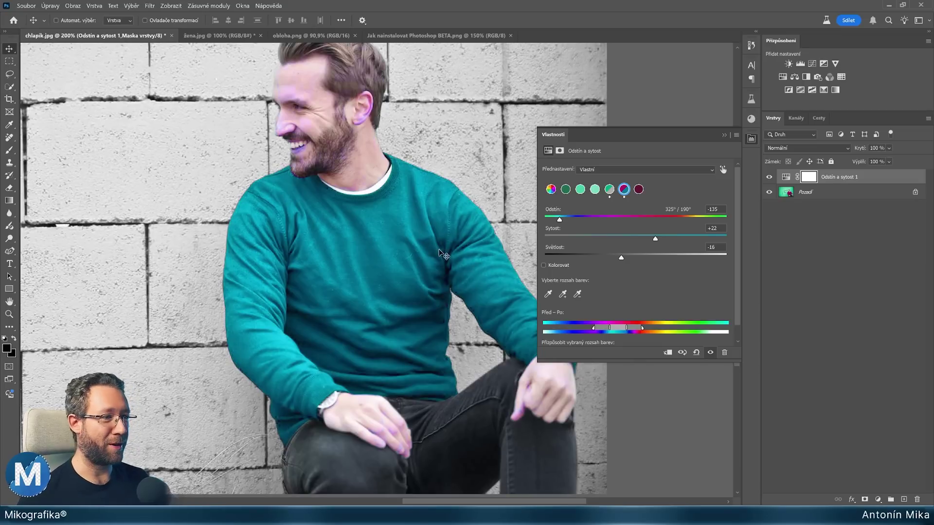
left_click(769, 177)
left_click_drag(380, 224, 394, 250)
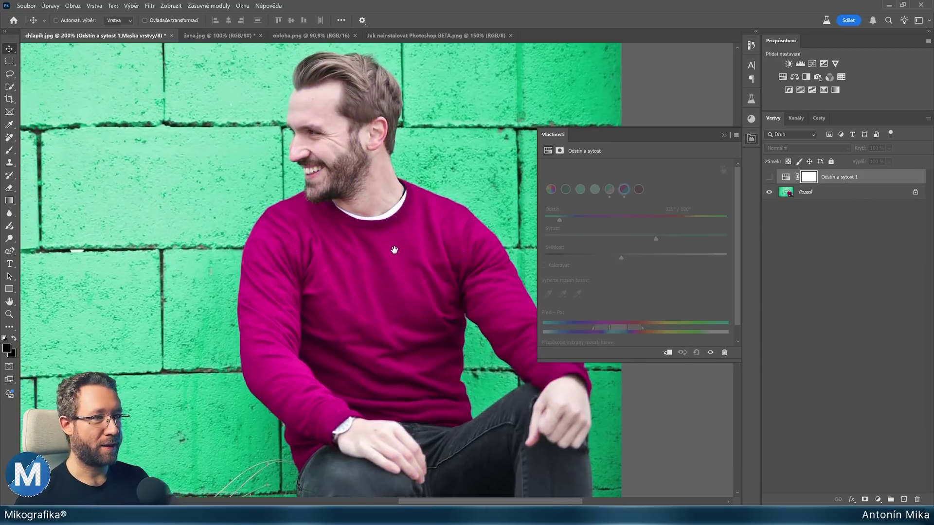
scroll(340, 127, "up", 3)
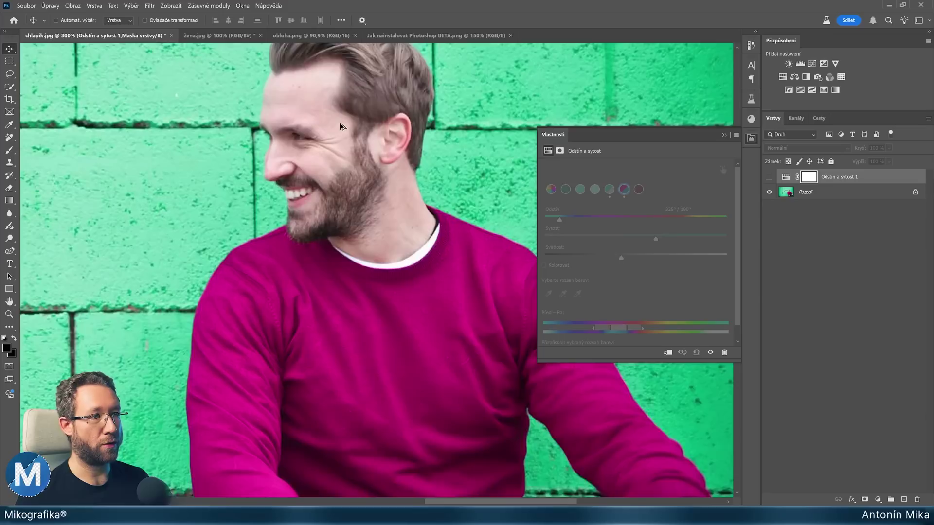
scroll(340, 127, "up", 2)
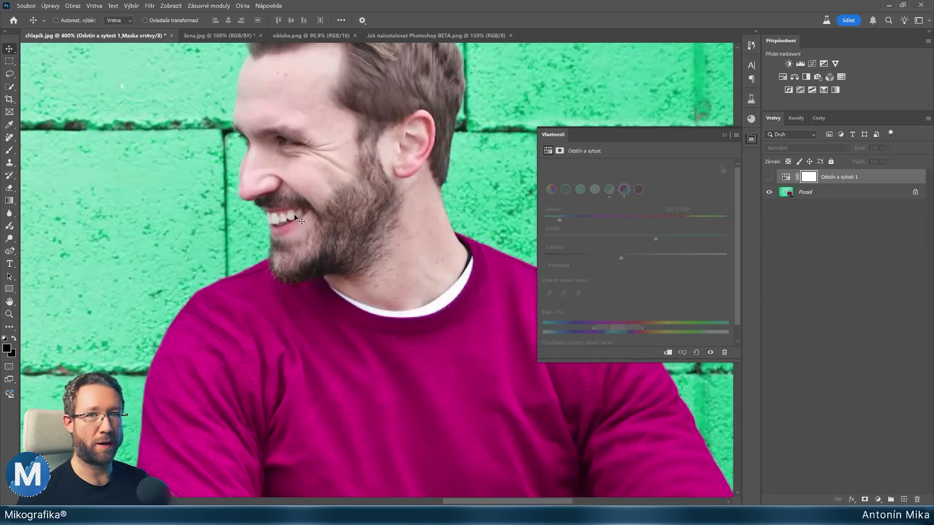
left_click(769, 178)
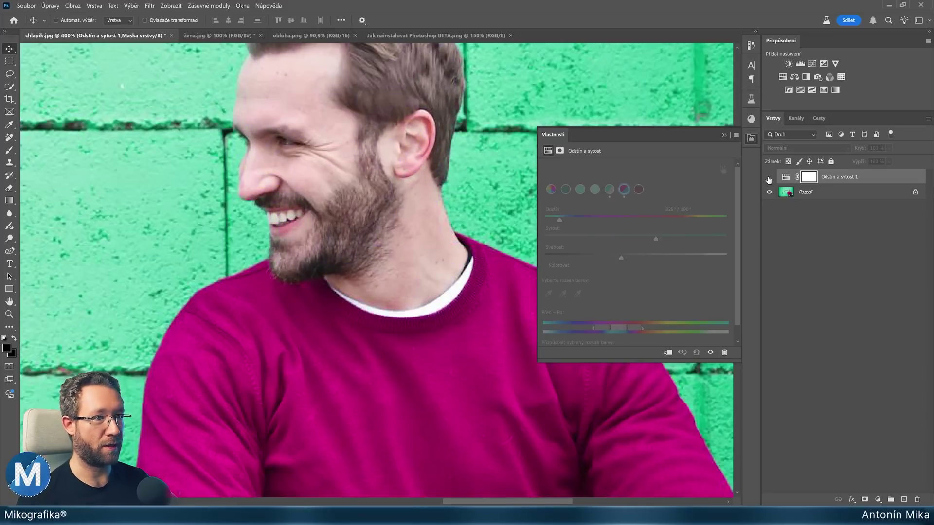
left_click(768, 178)
left_click(769, 179)
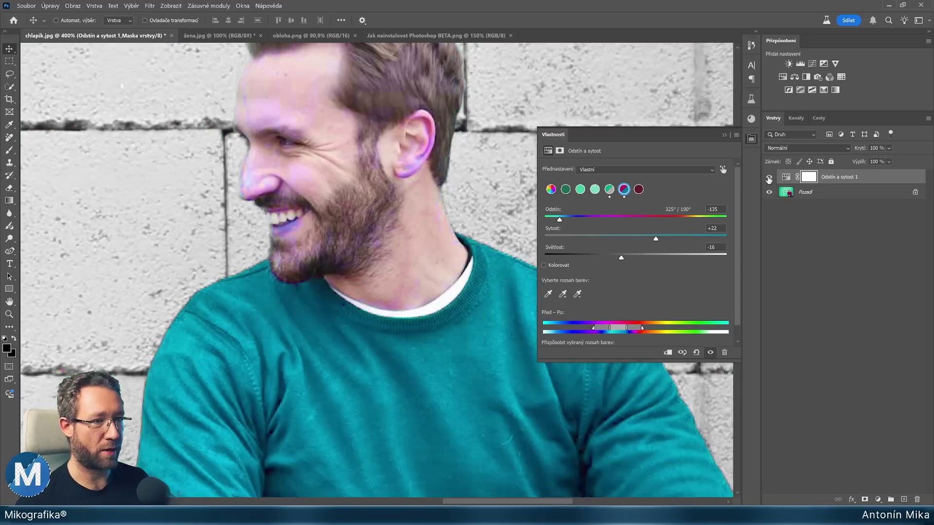
left_click(768, 179)
left_click(768, 178)
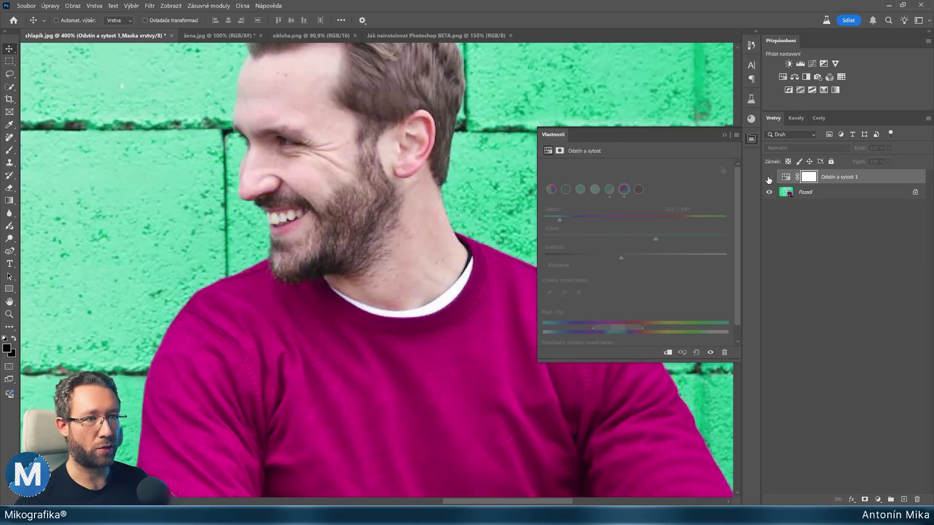
left_click(768, 178)
left_click_drag(436, 190, 396, 195)
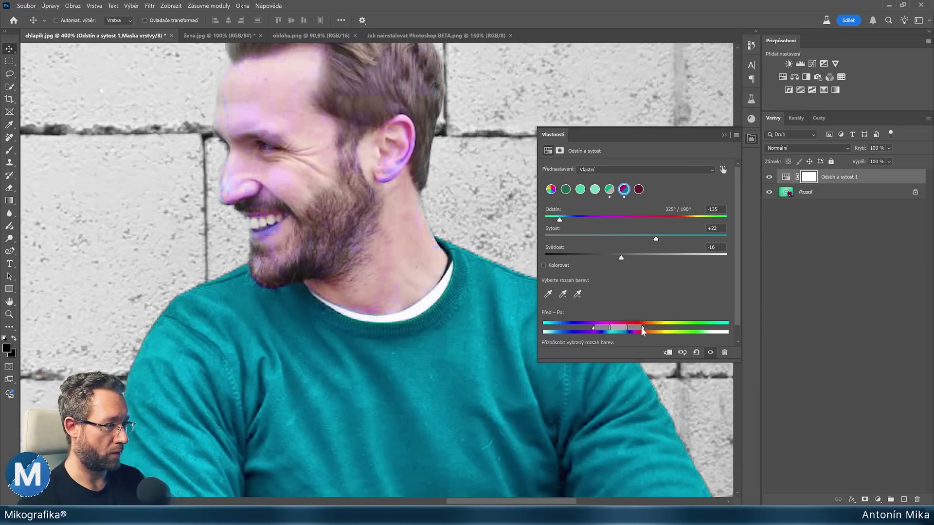
- Narrow the Hue/Saturation colour range to 331°/196° to reduce purple on the face
left_click_drag(642, 328, 630, 328)
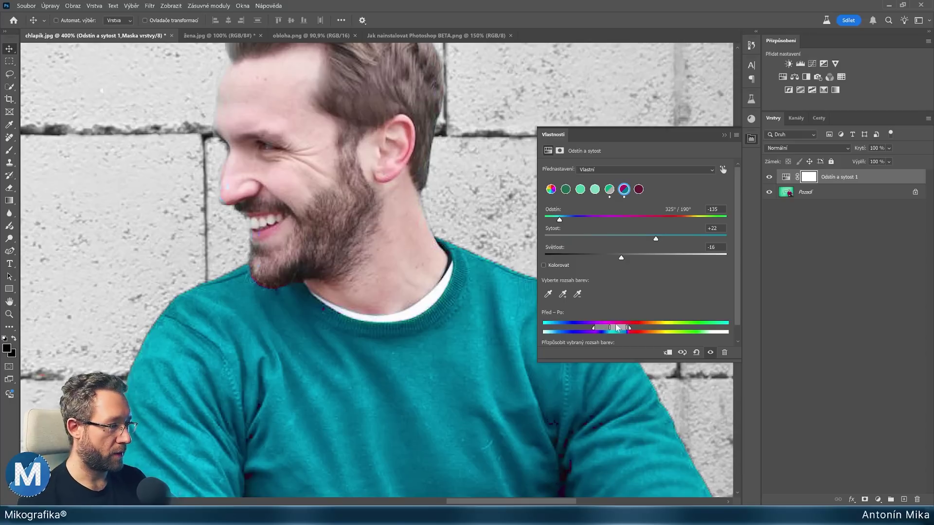
left_click_drag(621, 332, 624, 332)
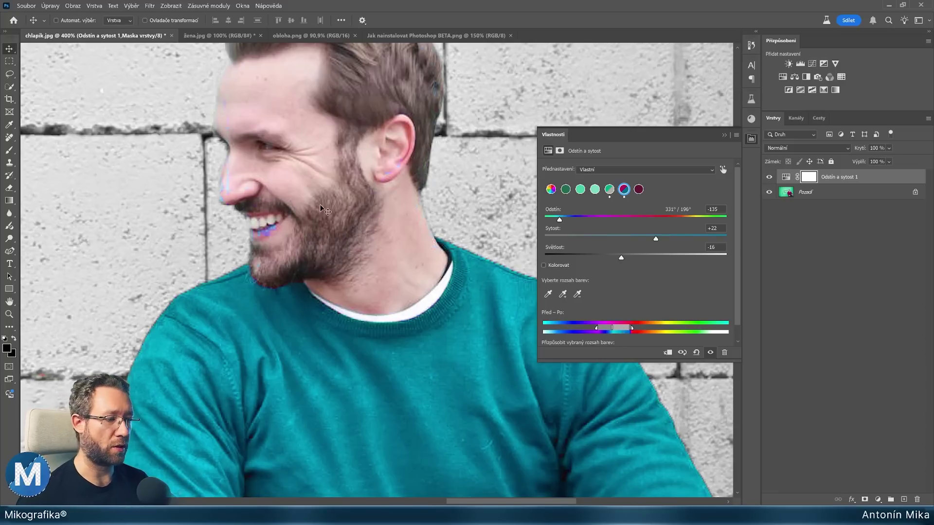
left_click_drag(340, 188, 379, 249)
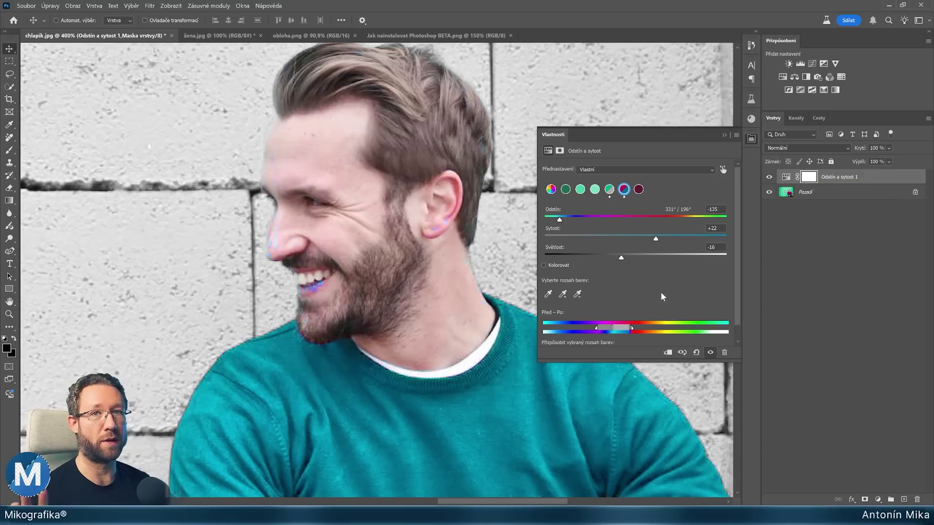
- Set up a smaller brush painting black at 100% opacity
key("x")
key("b")
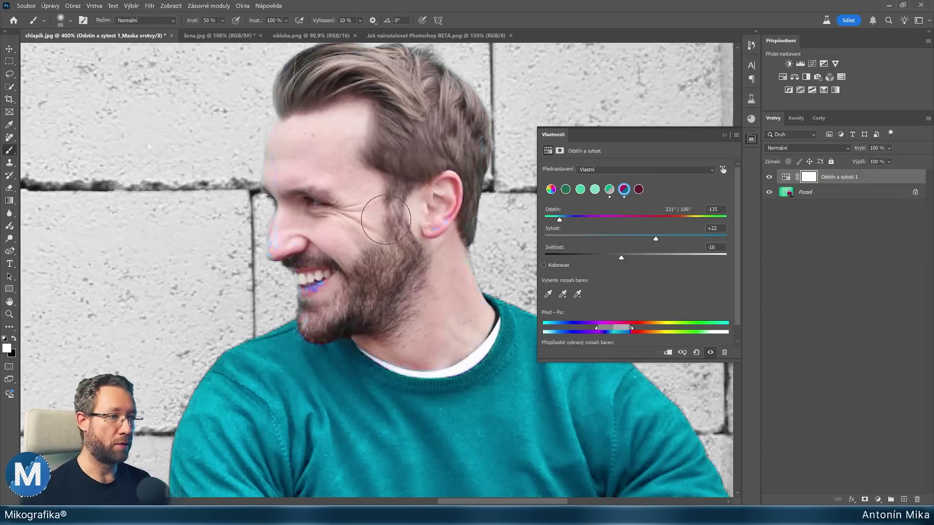
right_click(313, 166)
left_click(324, 274)
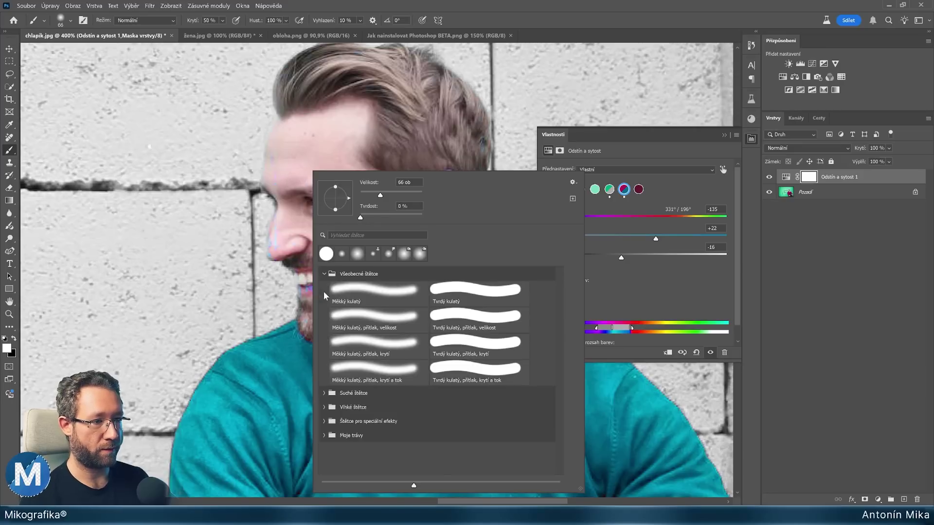
key("Escape")
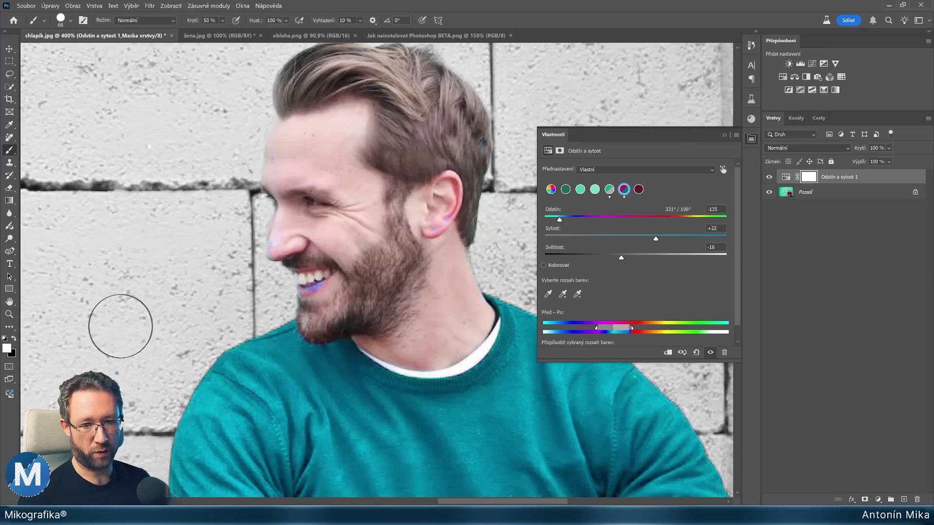
key("x")
key("0")
key("bracketleft")
key("bracketleft")
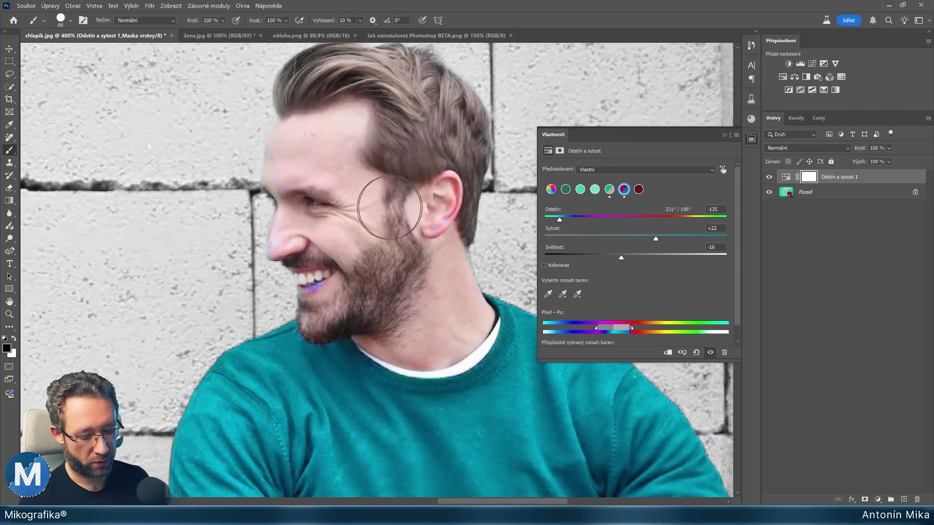
- Paint the mask black over the ear, hair, lips and chin to remove the tint
mouse_move(431, 234)
left_mouse_down()
mouse_move(438, 271)
mouse_move(441, 254)
left_mouse_up()
left_click_drag(463, 137, 322, 107)
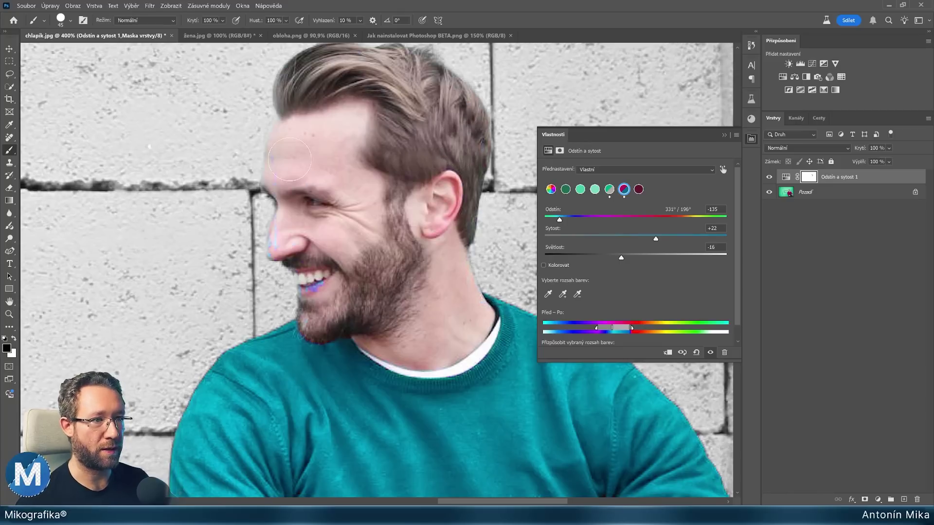
scroll(307, 190, "up", 1)
left_click_drag(326, 344, 320, 278)
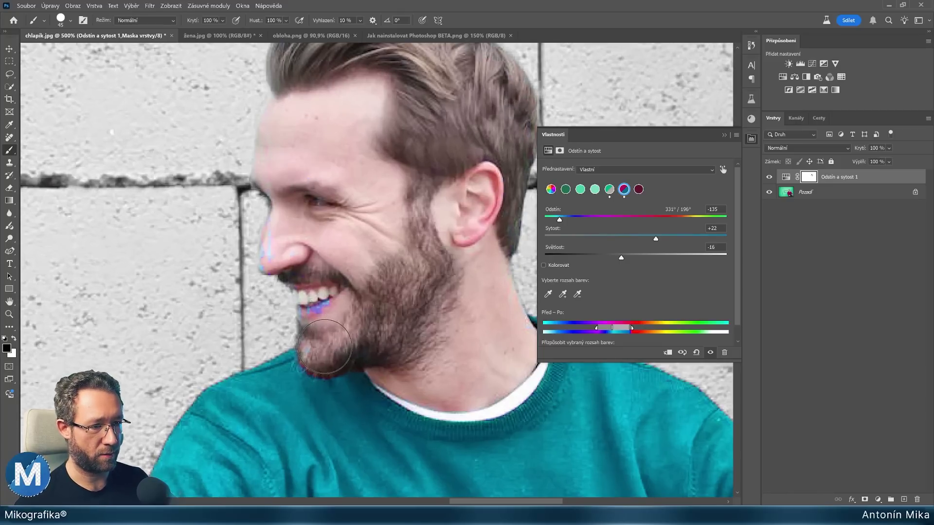
key("ctrl+0")
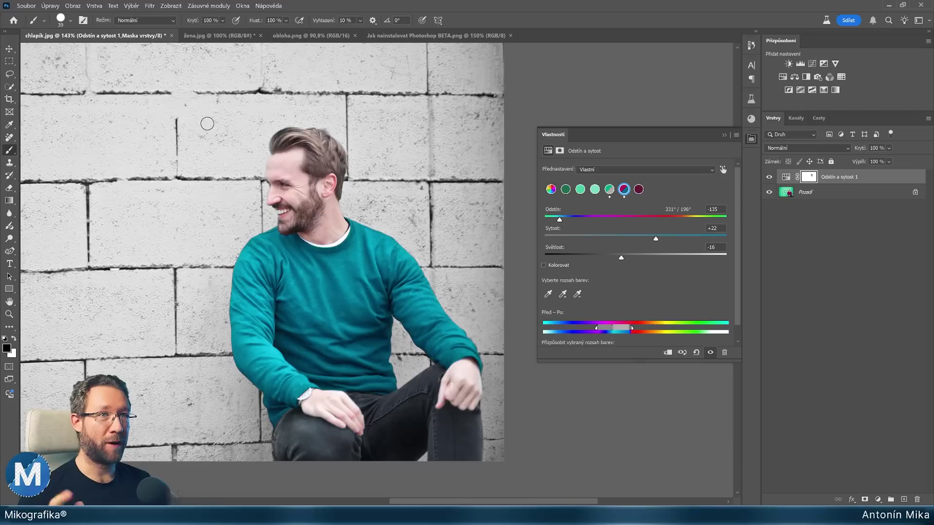
- On žena.jpg, add a Hue/Saturation layer set to the Dominantní barvy preset
left_click(209, 35)
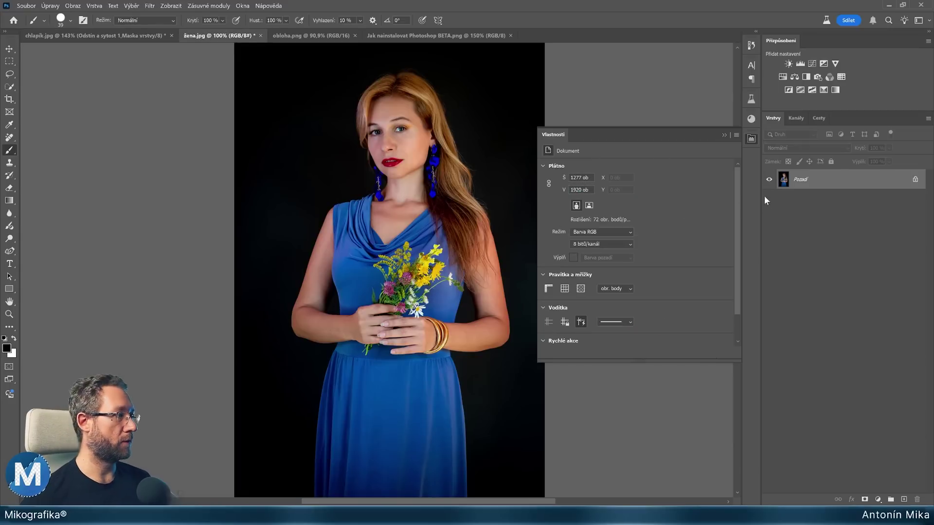
left_click(783, 77)
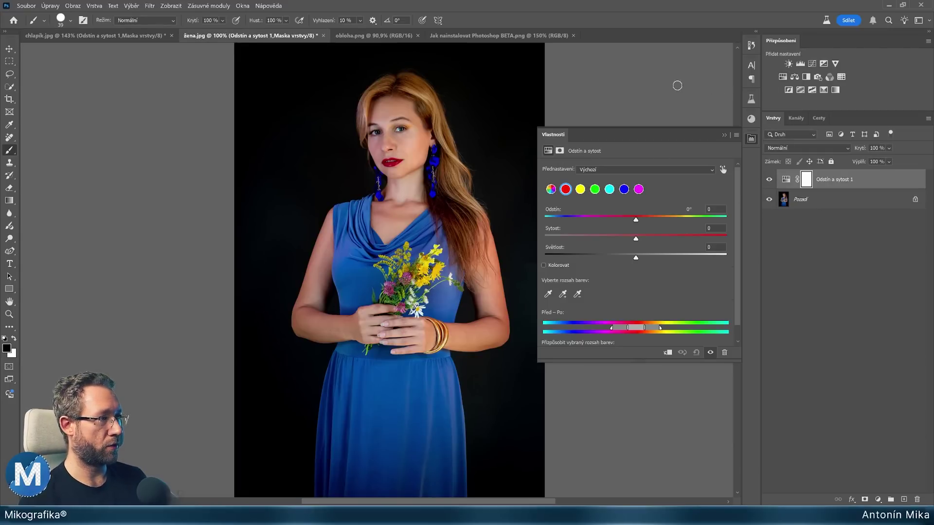
left_click(600, 168)
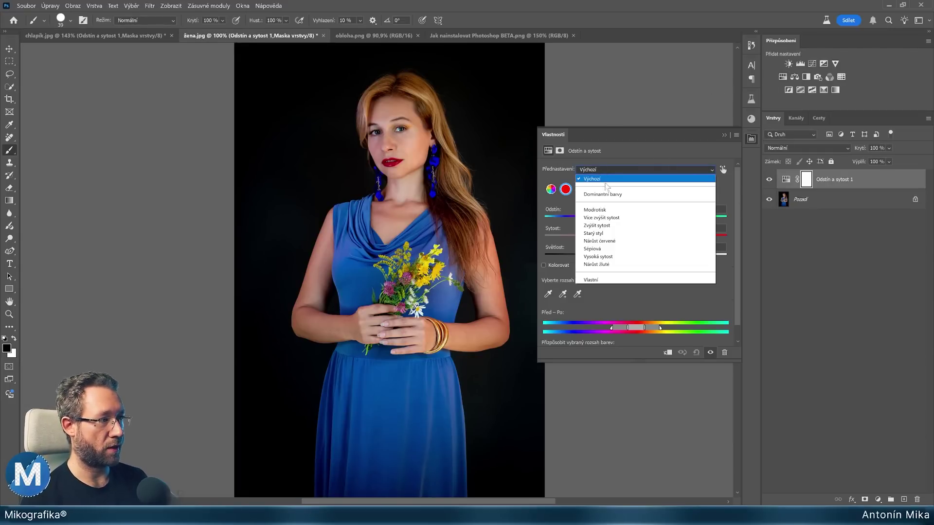
left_click(630, 195)
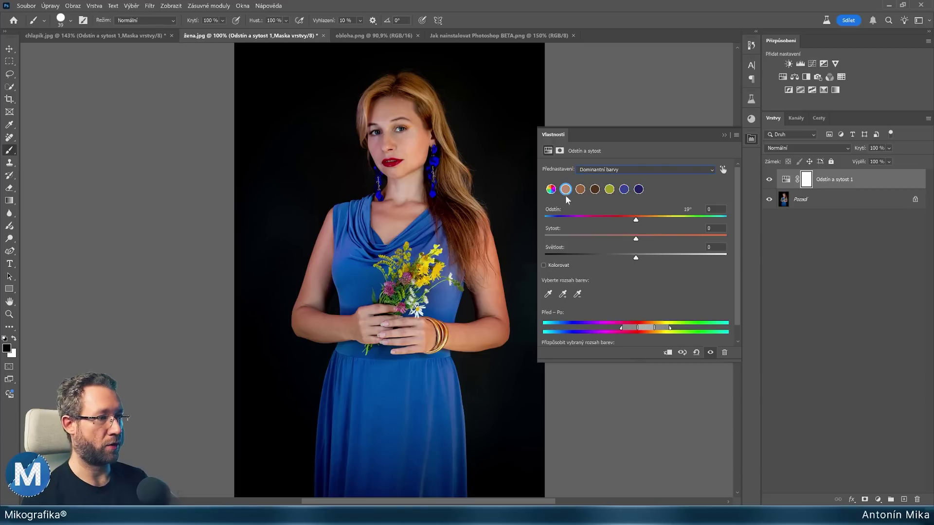
left_click_drag(444, 224, 427, 219)
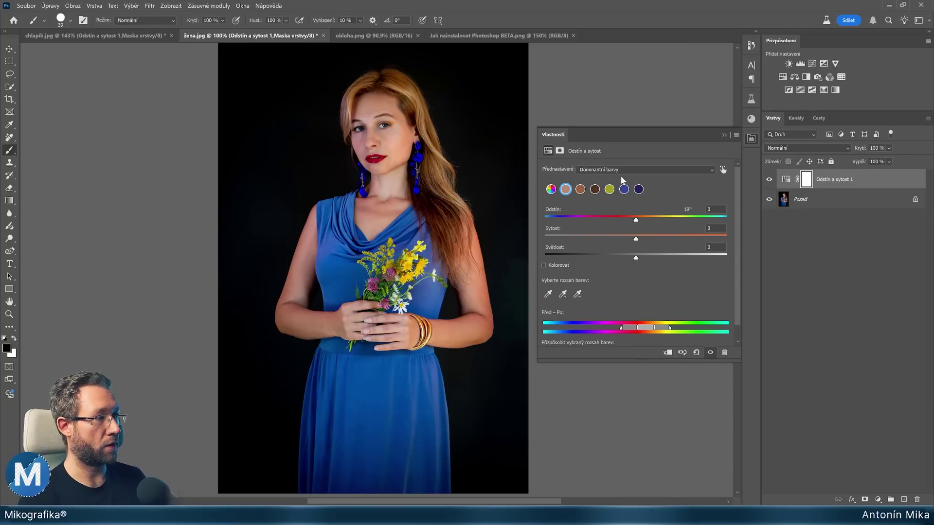
- Set the blue swatch's lightness to -100 to blacken the dress, toggling visibility to compare
left_click(624, 191)
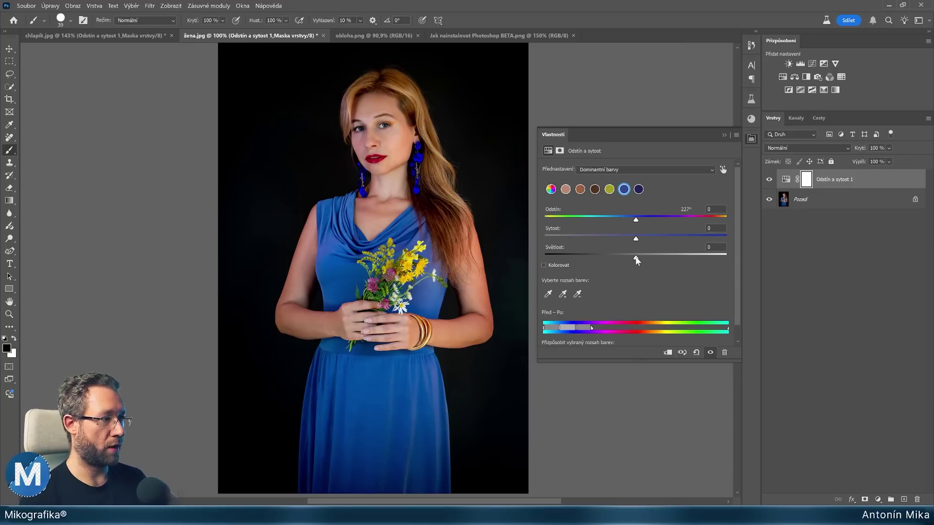
left_click_drag(635, 258, 535, 256)
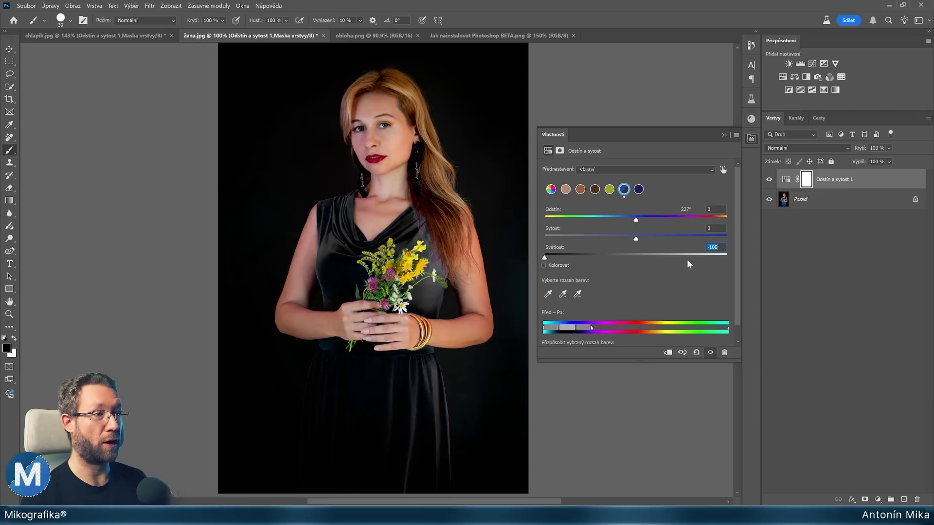
left_click(769, 180)
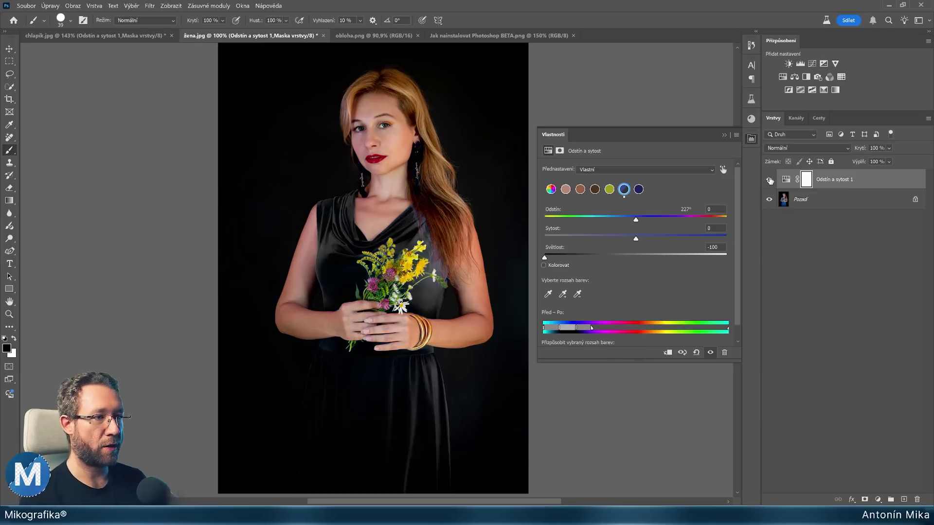
left_click(769, 181)
left_click(769, 180)
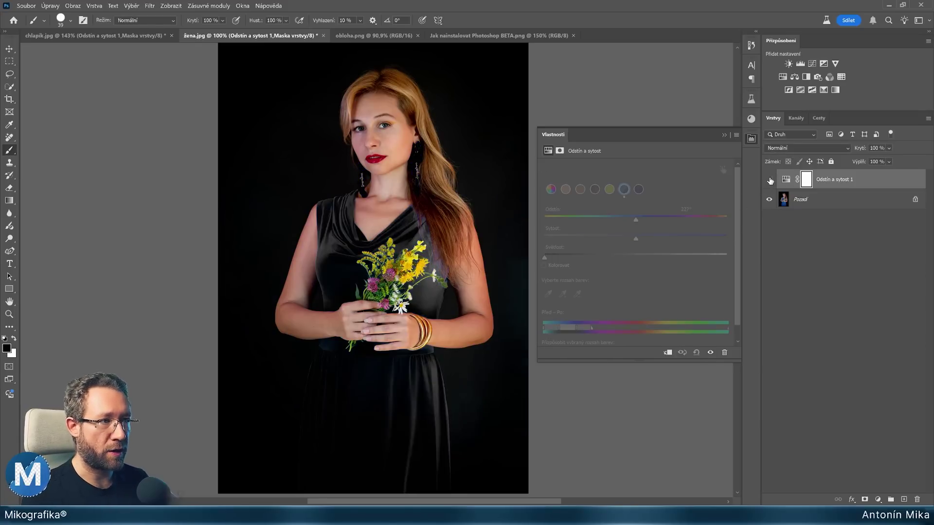
left_click(770, 181)
left_click(770, 180)
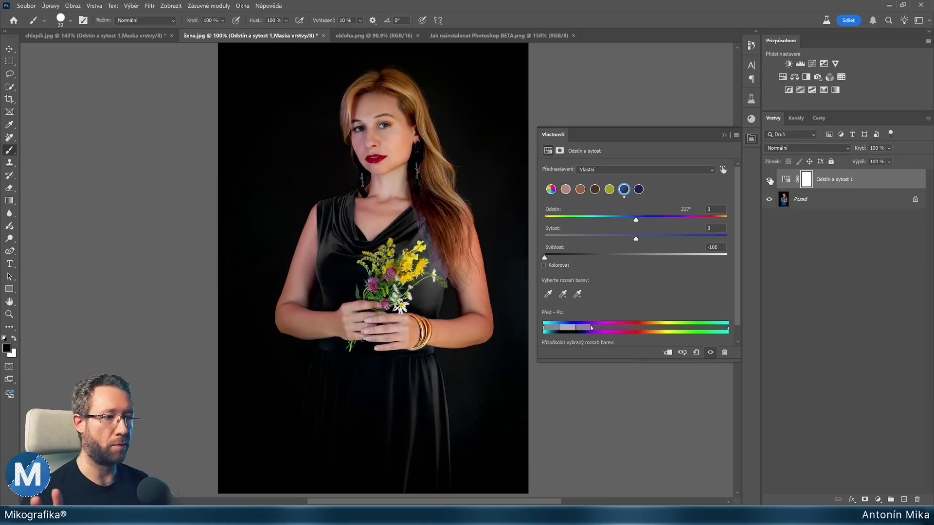
left_click(769, 180)
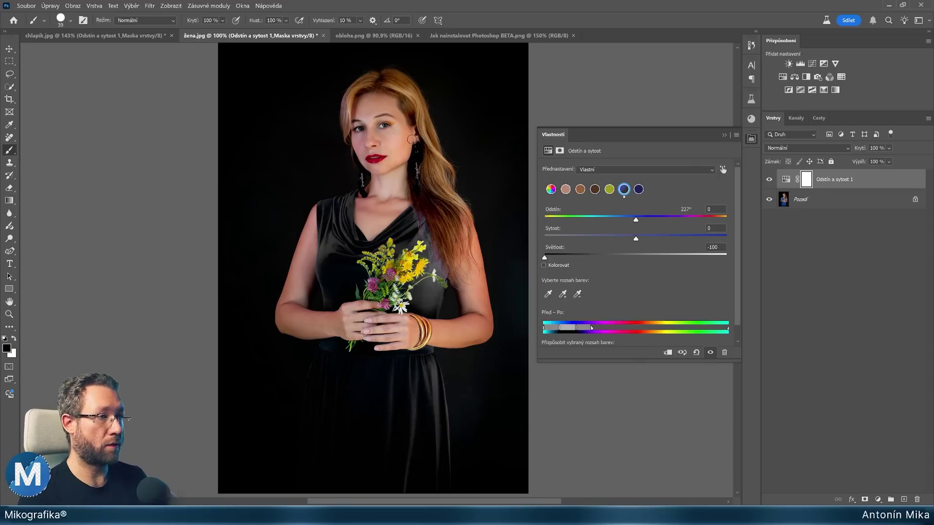
- Brighten the 19° skin-tone range to saturation +26 and lightness +33, then select the layer mask
left_click(566, 190)
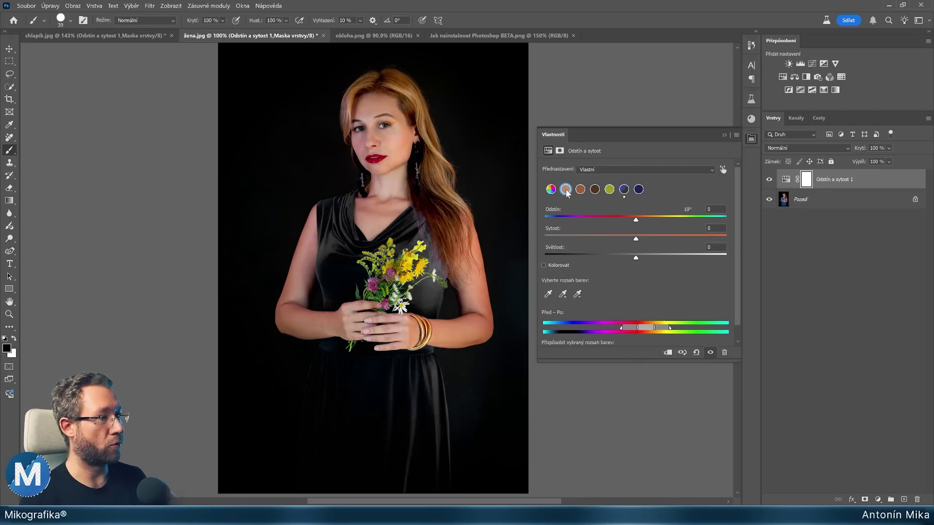
mouse_move(636, 258)
left_mouse_down()
mouse_move(649, 259)
mouse_move(658, 242)
left_mouse_up()
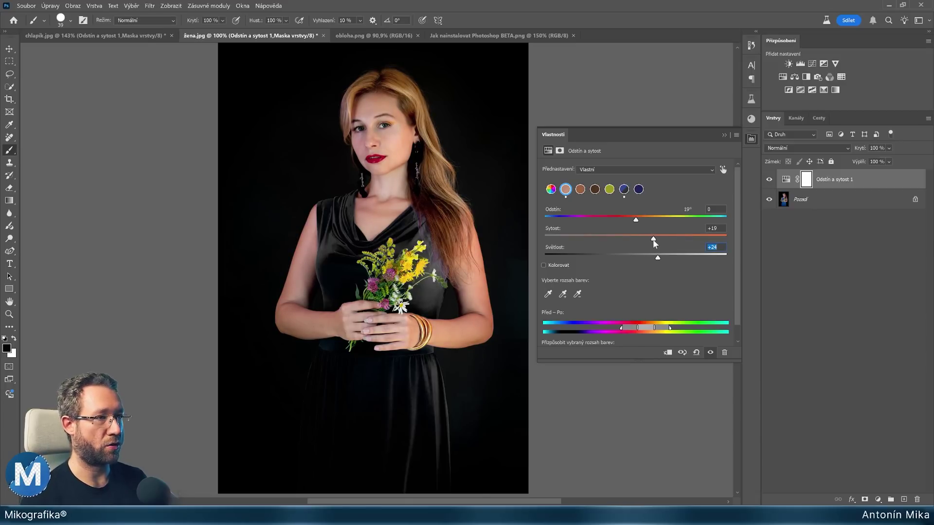
left_click_drag(653, 240, 659, 239)
left_click_drag(657, 257, 665, 258)
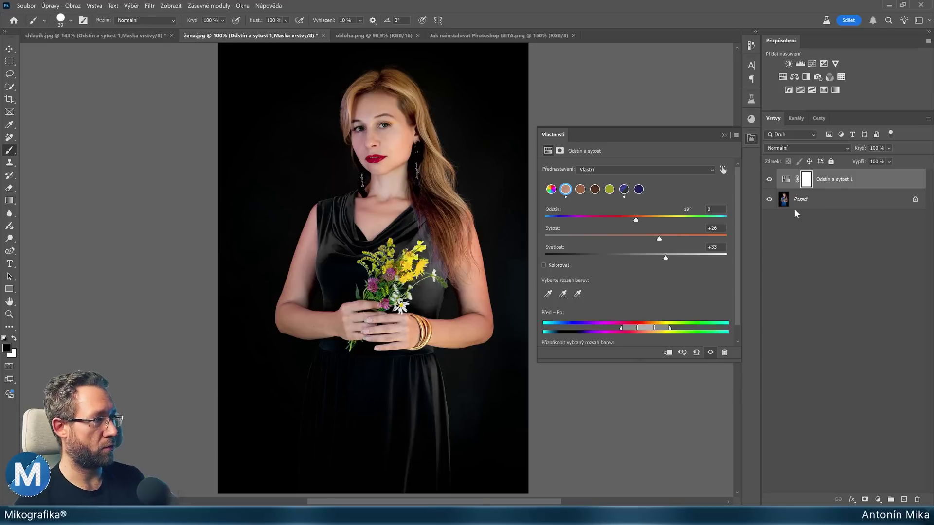
left_click(806, 180)
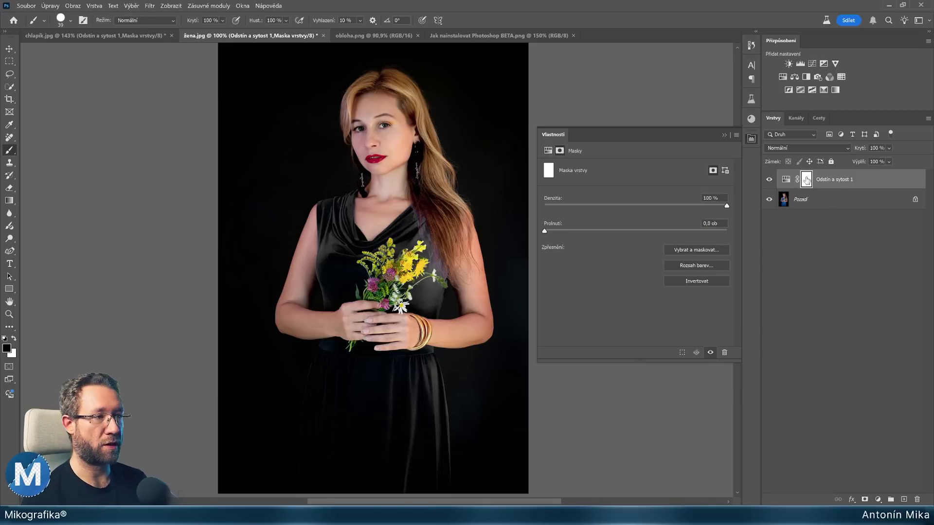
- Close the adjustment properties and switch to the Soft Round brush
left_click(751, 138)
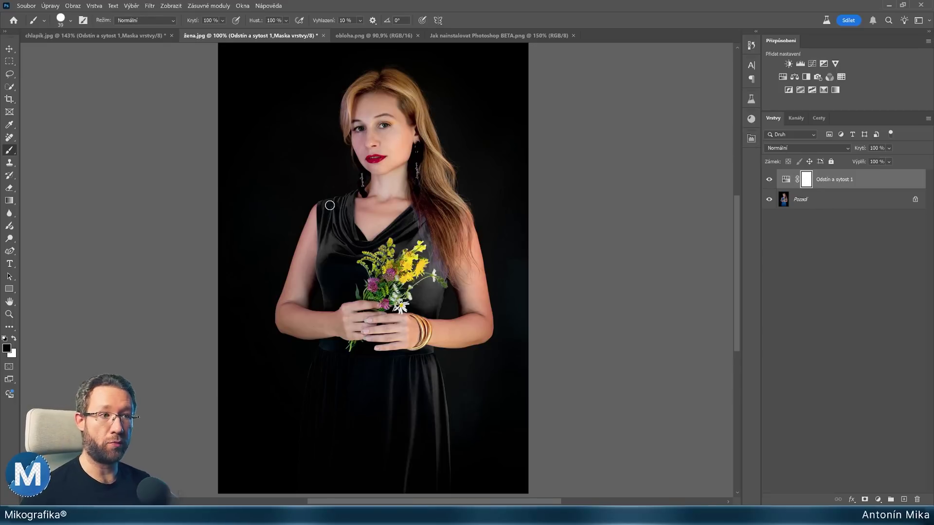
right_click(330, 151)
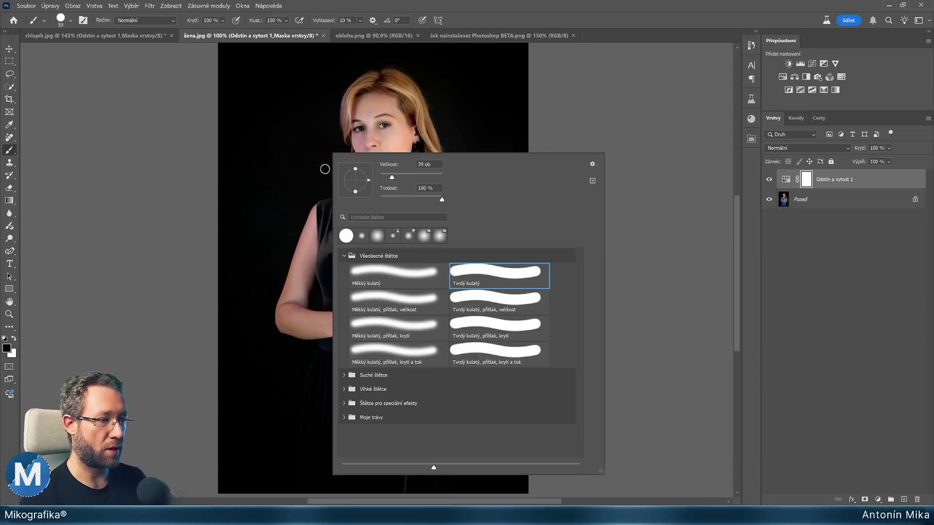
left_click(377, 276)
key("Return")
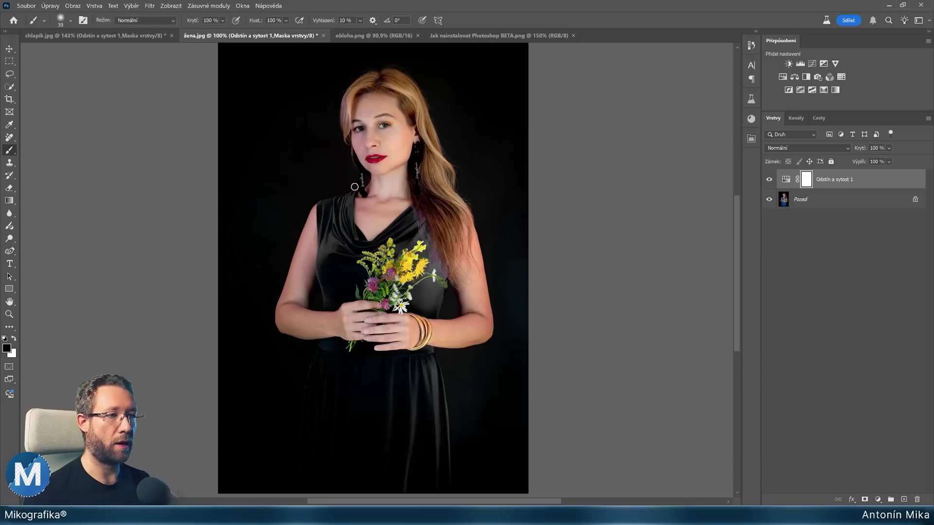
- Zoom to 500% on the left earring and paint black on the mask with size 30 to restore its blue
scroll(354, 187, "up", 2)
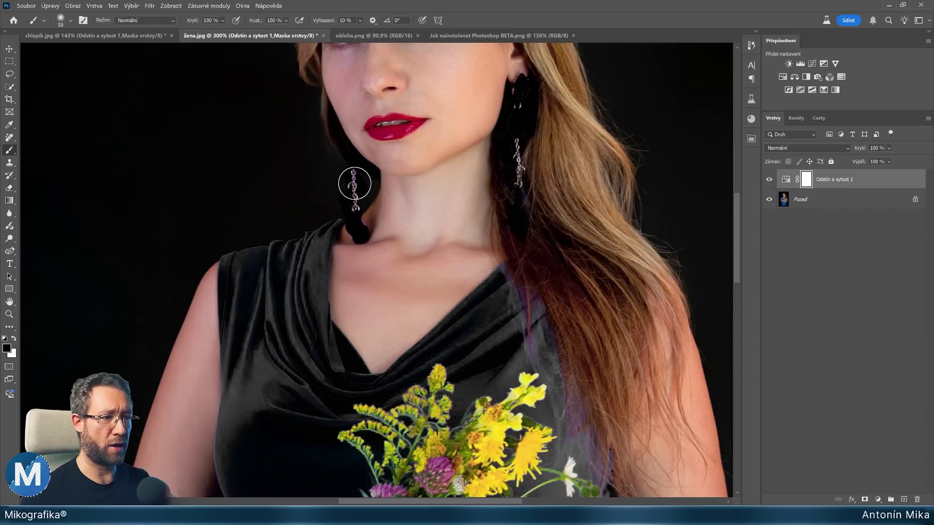
scroll(348, 179, "up", 2)
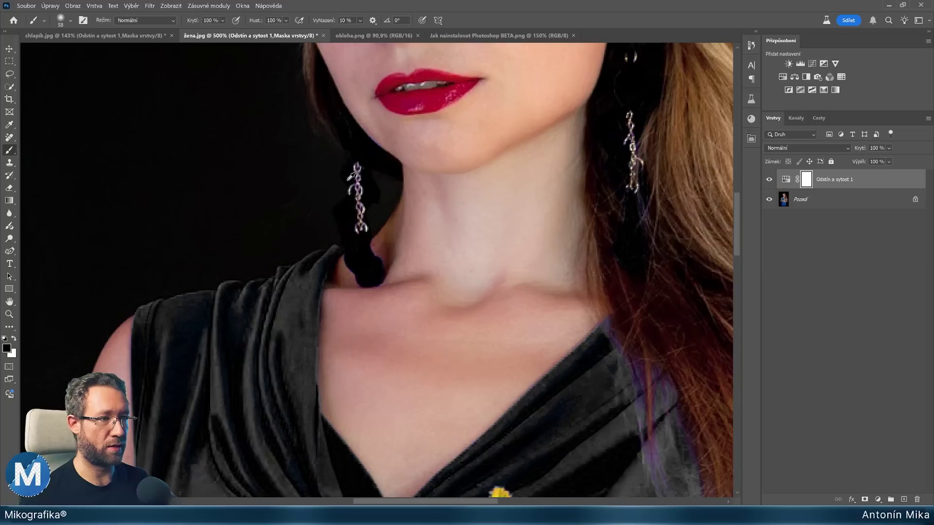
left_click_drag(349, 176, 413, 266)
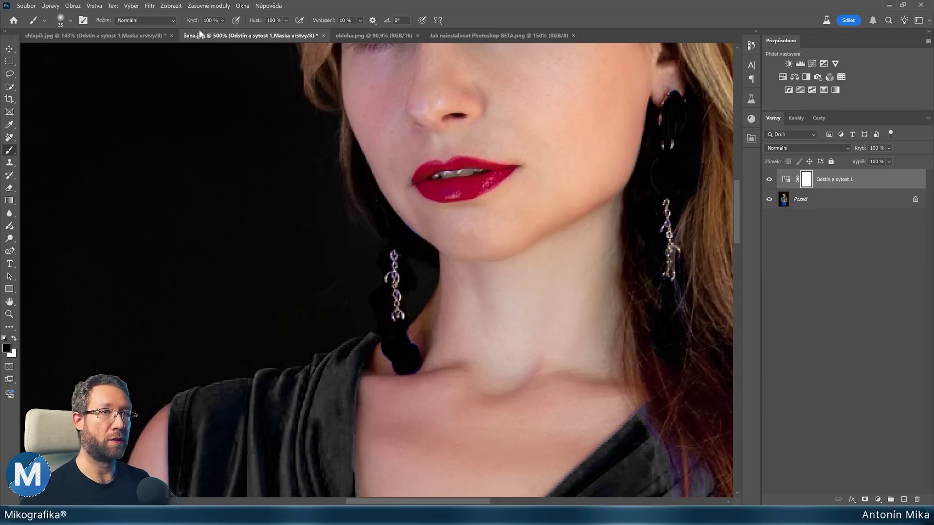
key("bracketleft")
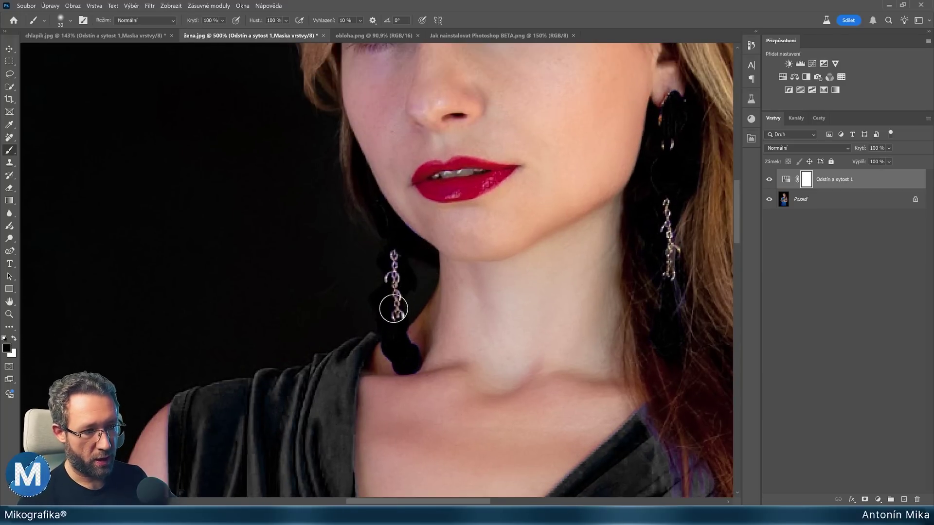
mouse_move(393, 309)
left_mouse_down()
mouse_move(408, 354)
mouse_move(396, 354)
mouse_move(384, 281)
mouse_move(402, 333)
mouse_move(401, 277)
mouse_move(381, 208)
mouse_move(392, 223)
mouse_move(355, 181)
mouse_move(380, 214)
left_mouse_up()
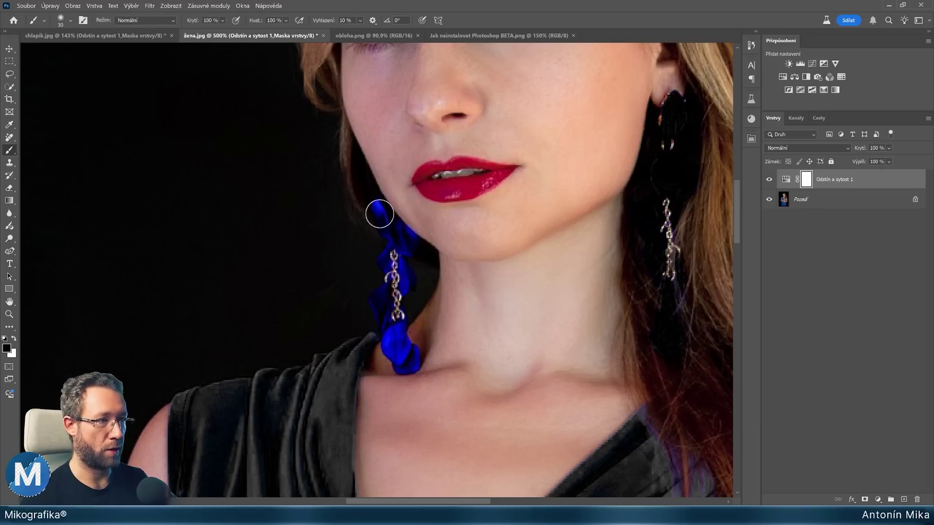
scroll(389, 209, "right", 3)
scroll(416, 202, "right", 3)
- Paint black on the mask over the right earring to bring back its blue
key("ctrl+comma")
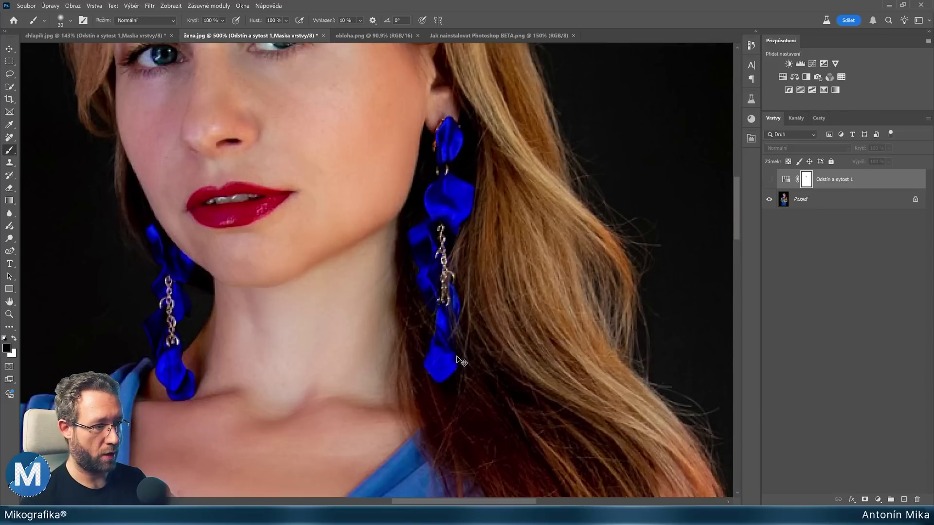
key("ctrl+comma")
left_click_drag(435, 340, 445, 131)
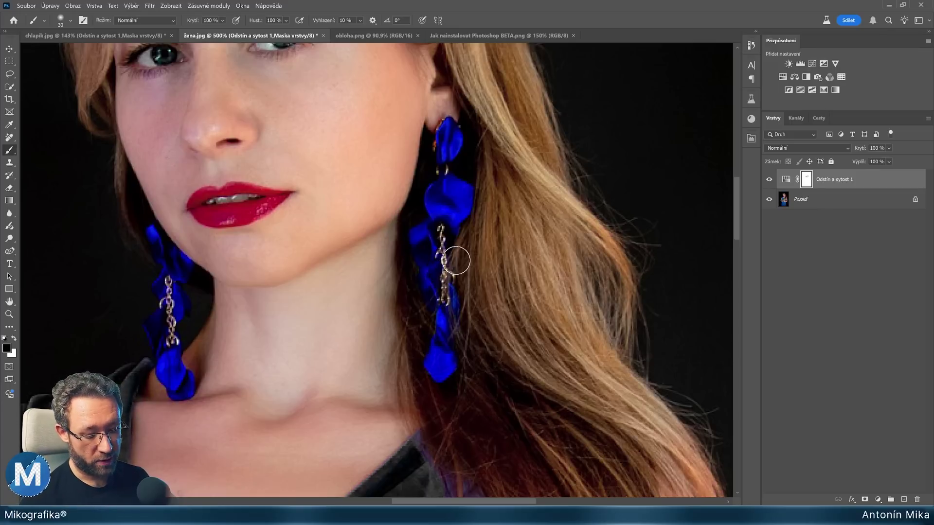
key("ctrl+comma")
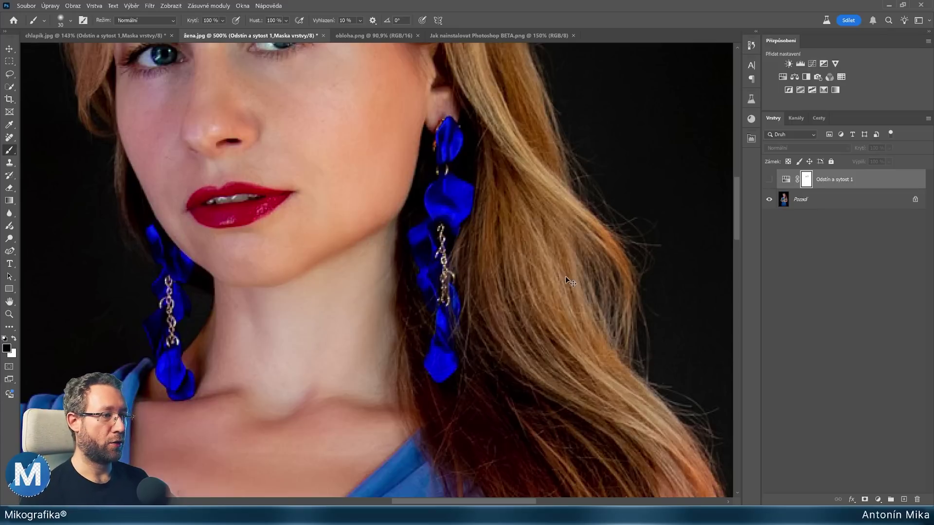
key("ctrl+comma")
- Toggle the black-dress adjustment repeatedly to compare both blue earrings with the original
key("ctrl+comma")
left_click(769, 180)
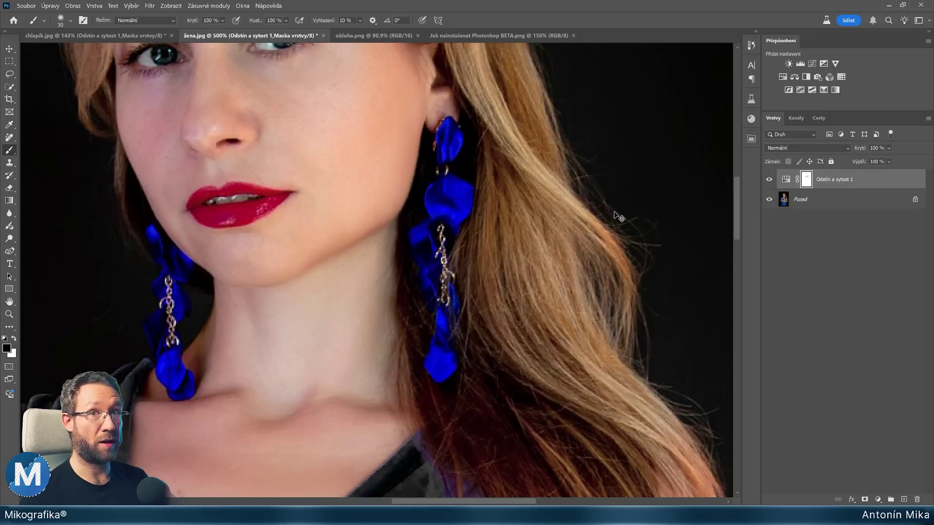
key("ctrl+comma")
key("ctrl+comma")
key("ctrl+comma")
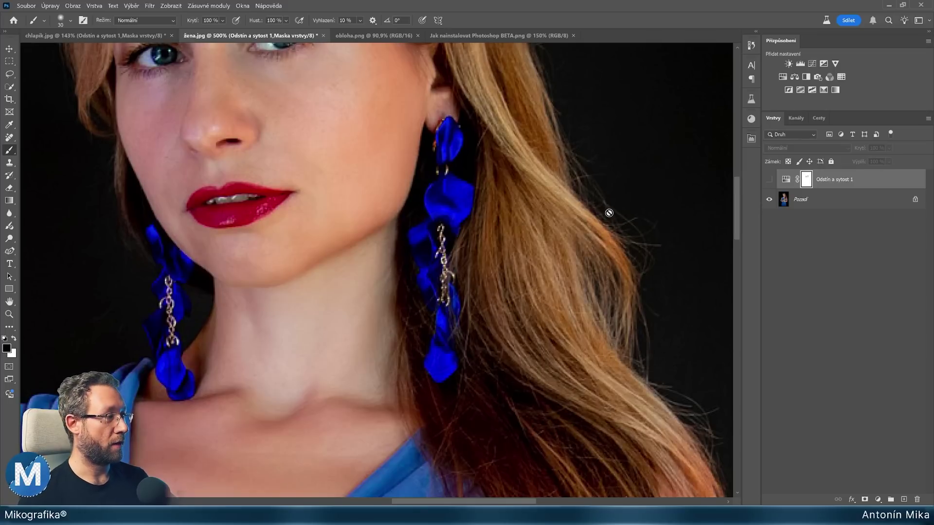
key("ctrl+comma")
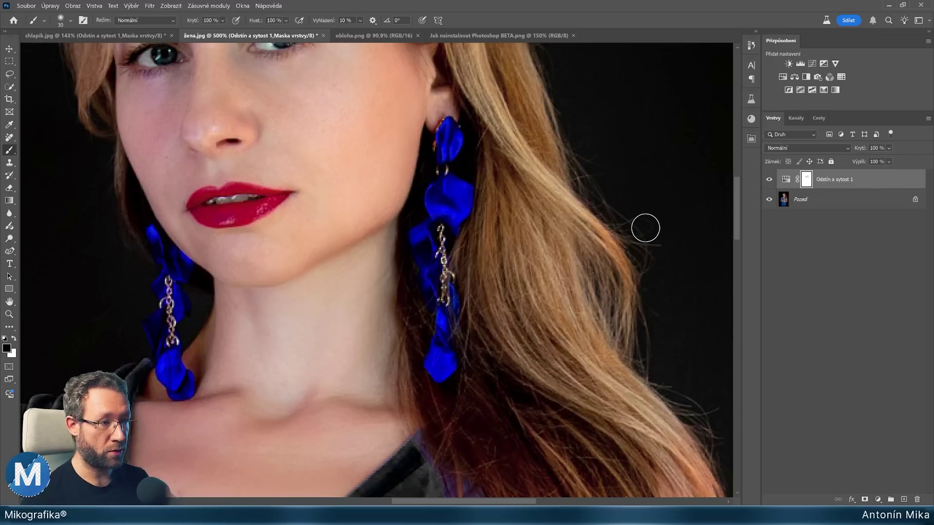
key("ctrl+comma")
key("ctrl+comma")
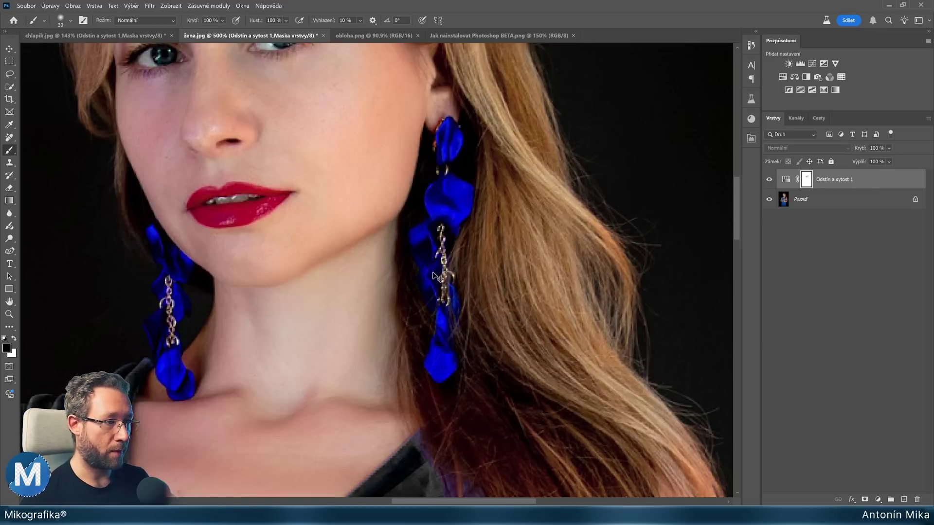
key("ctrl+comma")
key("ctrl+comma")
key("ctrl+comma")
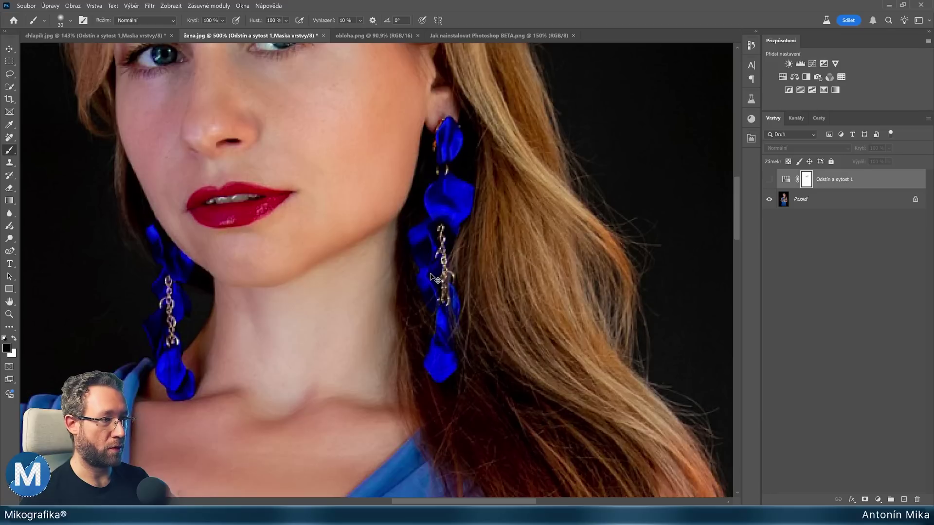
key("ctrl+comma")
key("ctrl+comma")
key("ctrl+comma")
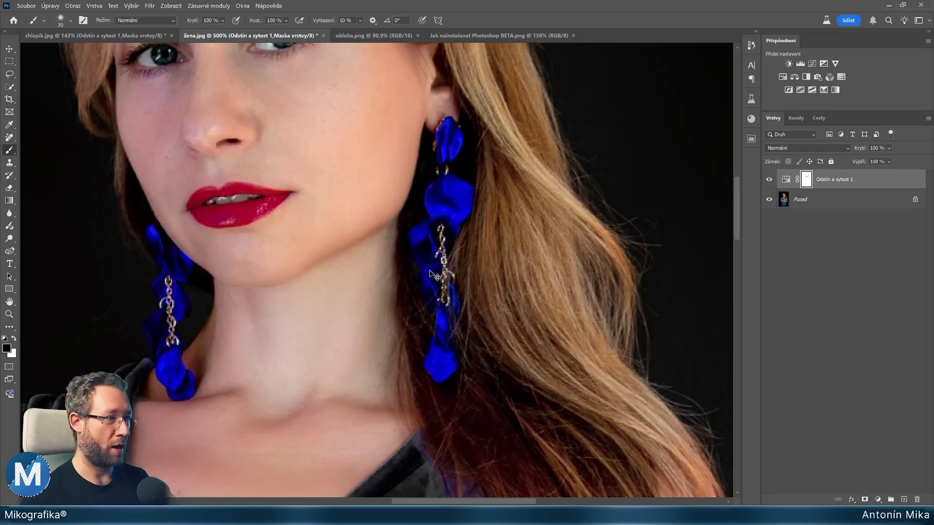
key("ctrl+comma")
key("ctrl+comma")
key("ctrl+comma")
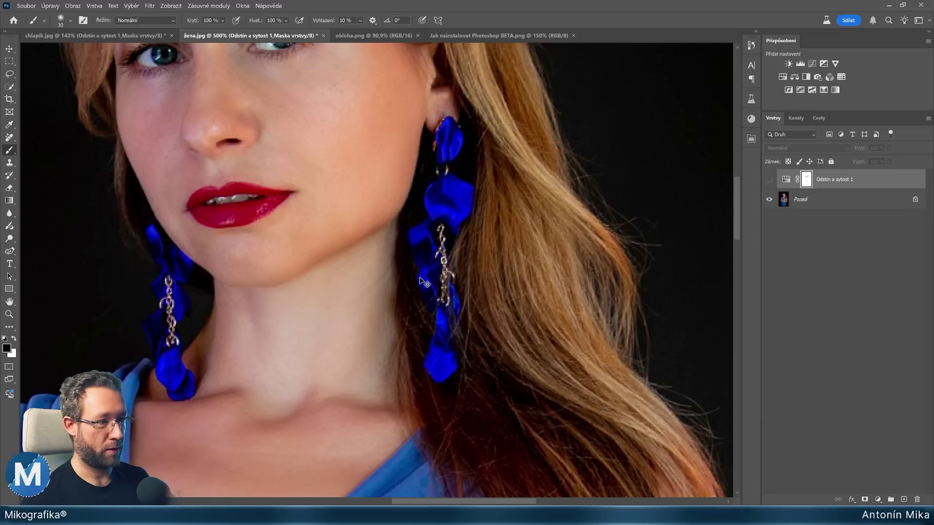
key("ctrl+comma")
key("ctrl+comma")
key("ctrl+comma")
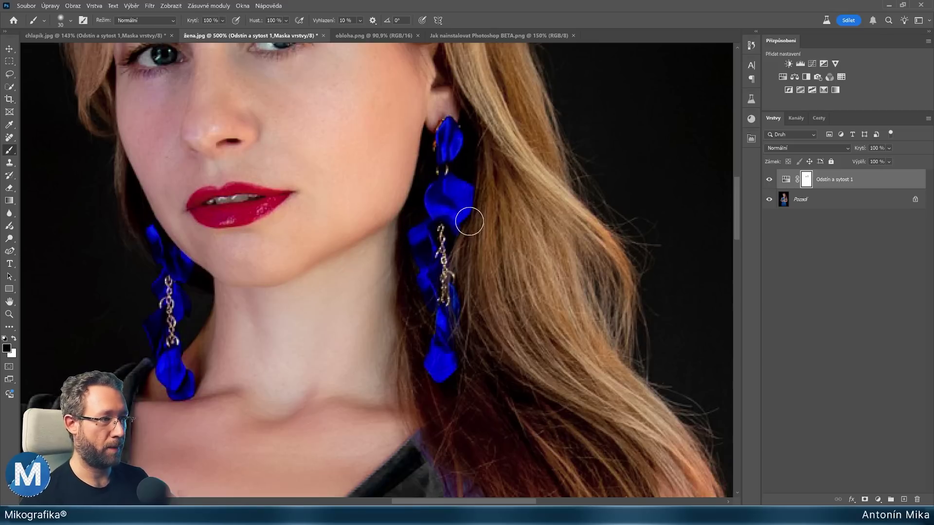
key("ctrl+comma")
key("ctrl+comma")
key("ctrl+comma")
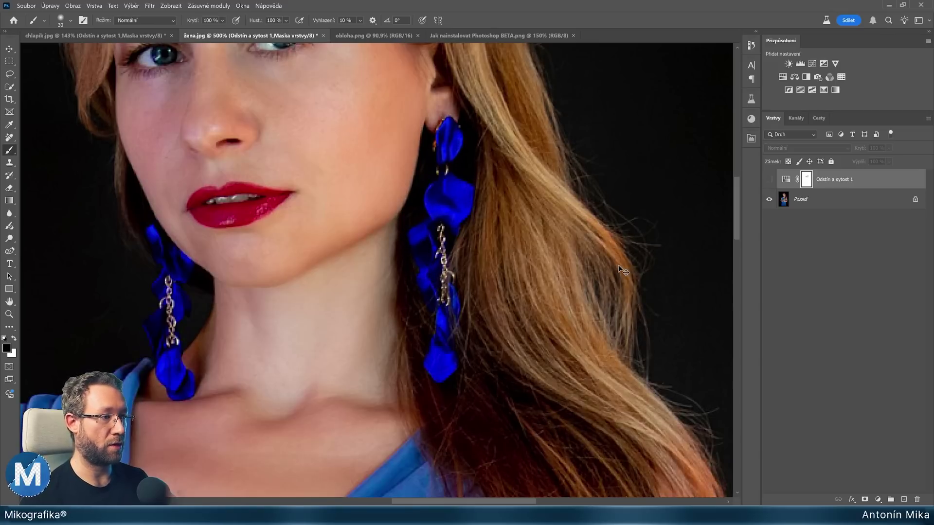
key("ctrl+comma")
key("ctrl+comma")
key("ctrl+comma")
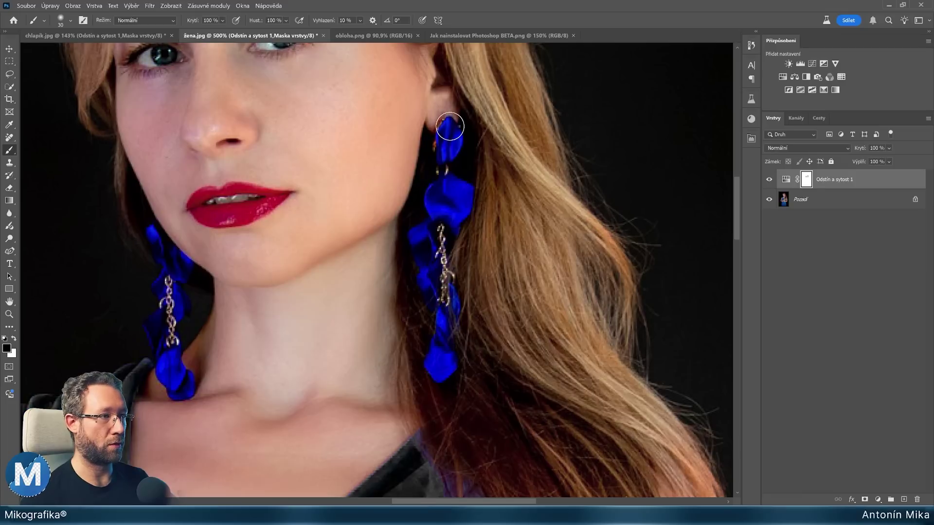
mouse_move(227, 102)
left_mouse_down()
mouse_move(264, 169)
mouse_move(363, 292)
left_mouse_up()
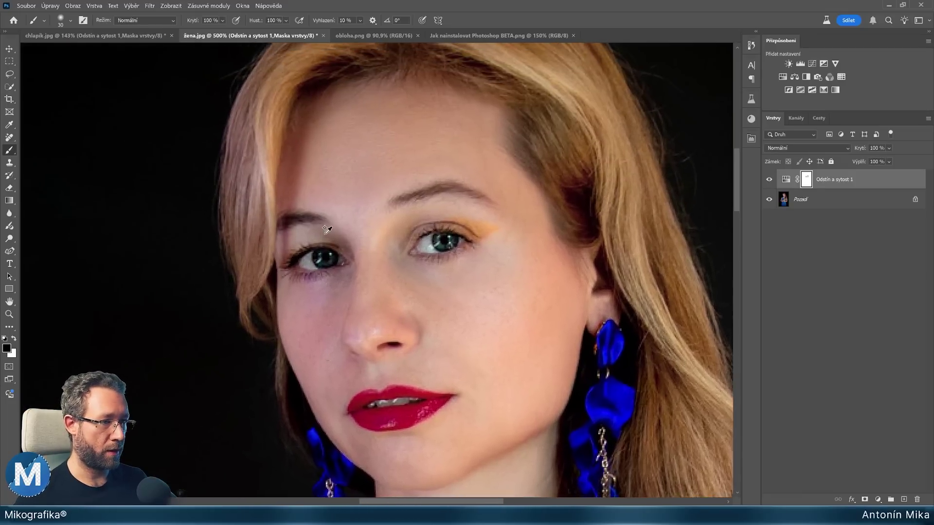
- Touch up the eyes with a size-15 brush, fit the photo on screen, and compare before and after
scroll(314, 231, "up", 1)
key("ctrl+comma")
key("ctrl+comma")
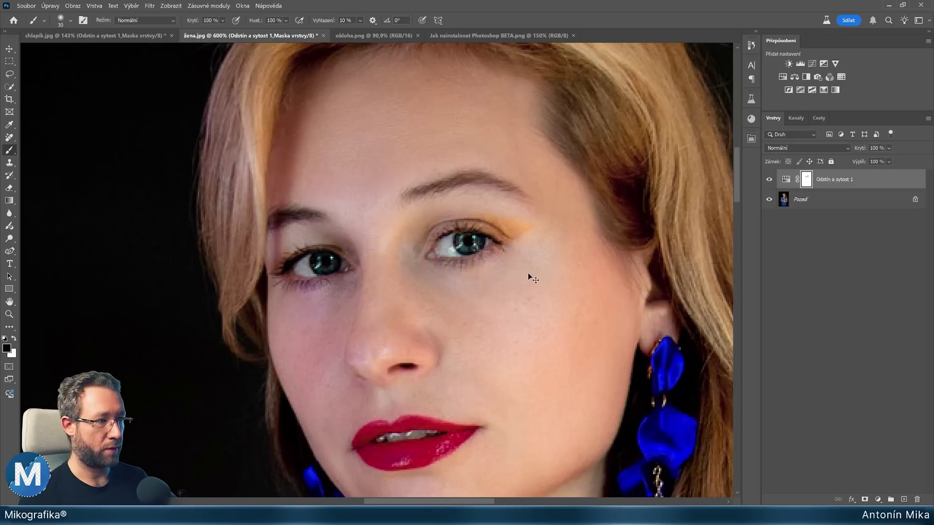
key("ctrl+comma")
key("ctrl+comma")
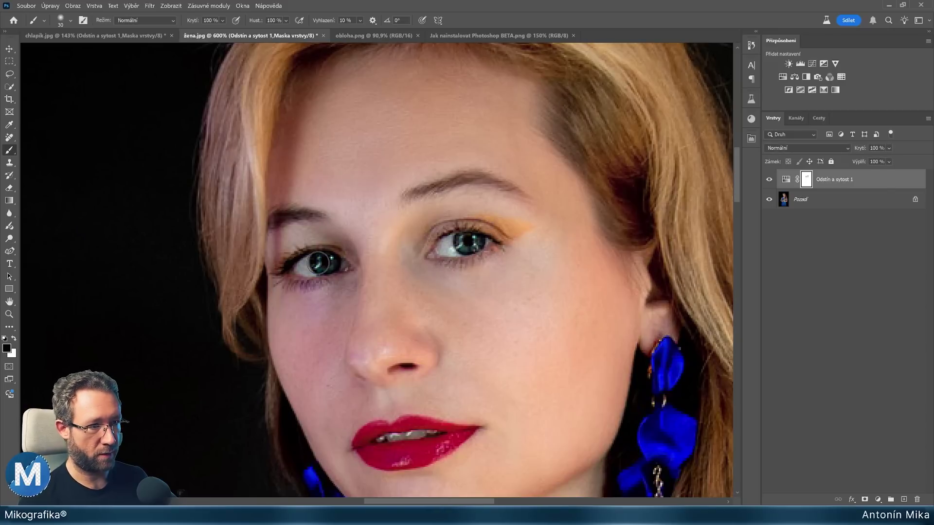
key("bracketleft")
key("bracketleft")
key("bracketleft")
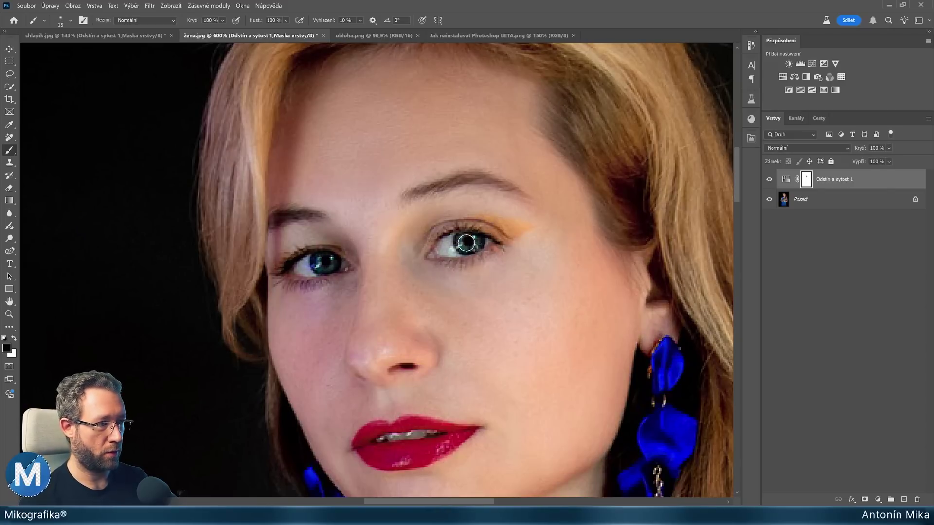
key("ctrl+0")
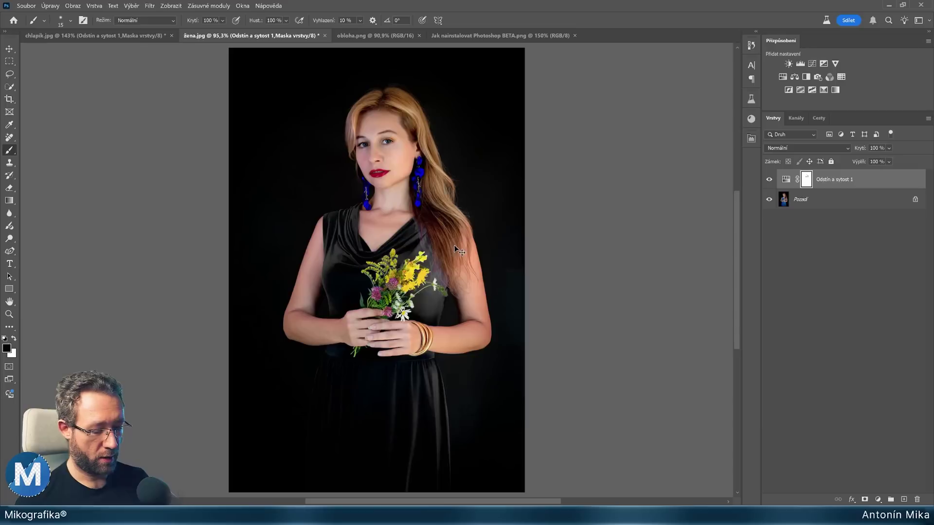
key("ctrl+comma")
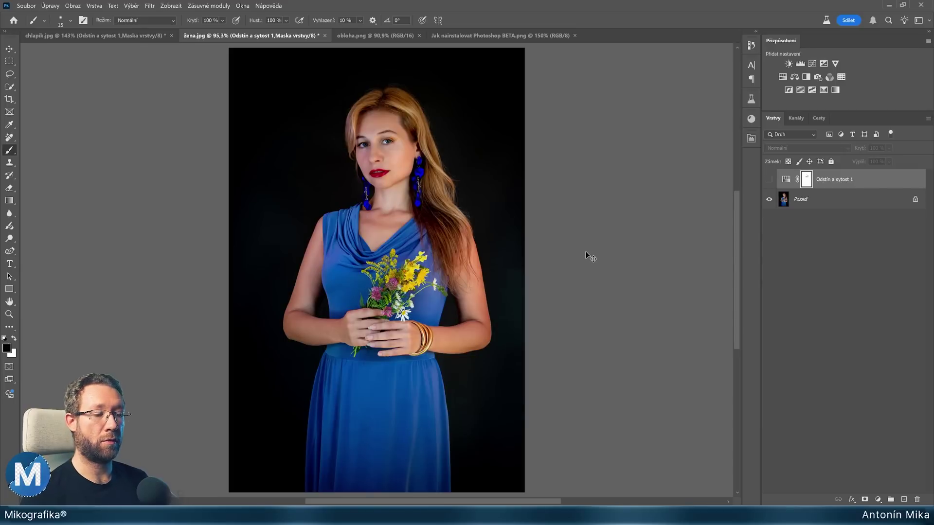
key("ctrl+comma")
key("ctrl+comma")
key("ctrl+comma")
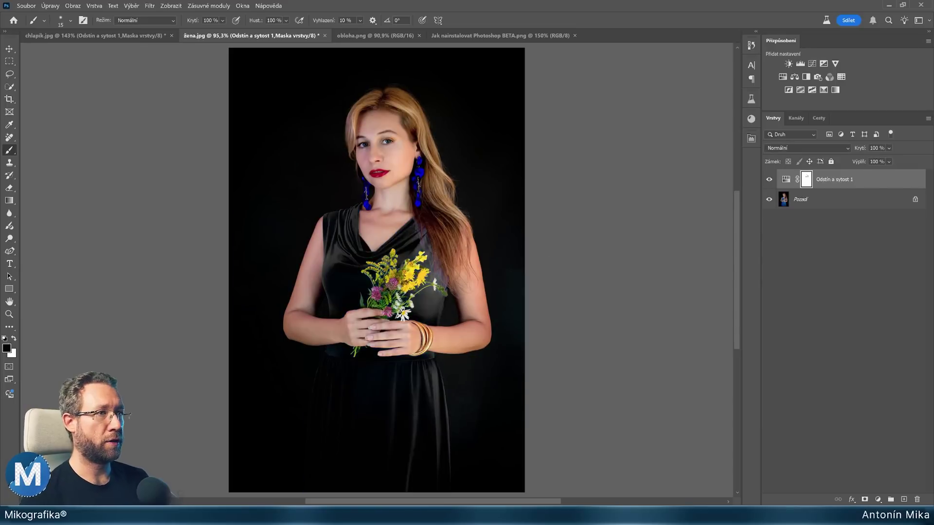
- Add a Hue/Saturation layer to obloha.png using the Dominantní barvy preset, targeting the 200° dark-blue range
left_click(355, 36)
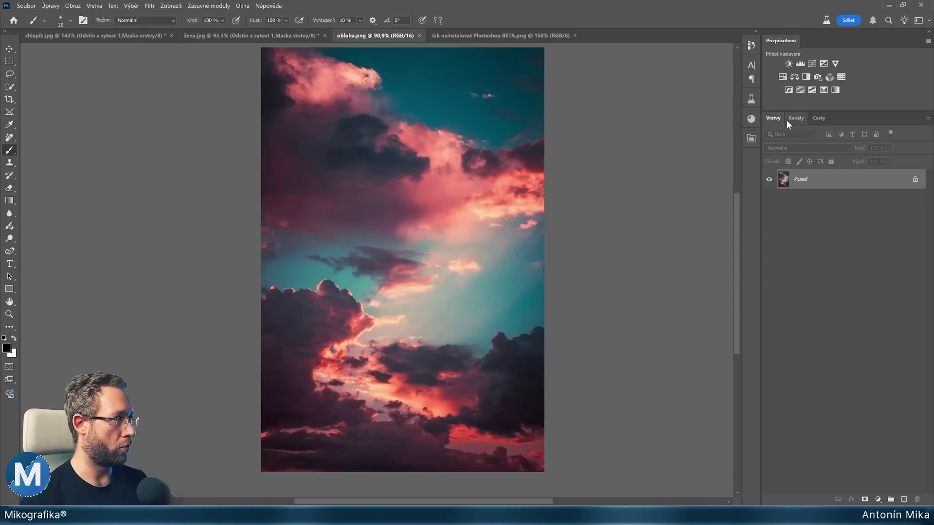
left_click(782, 77)
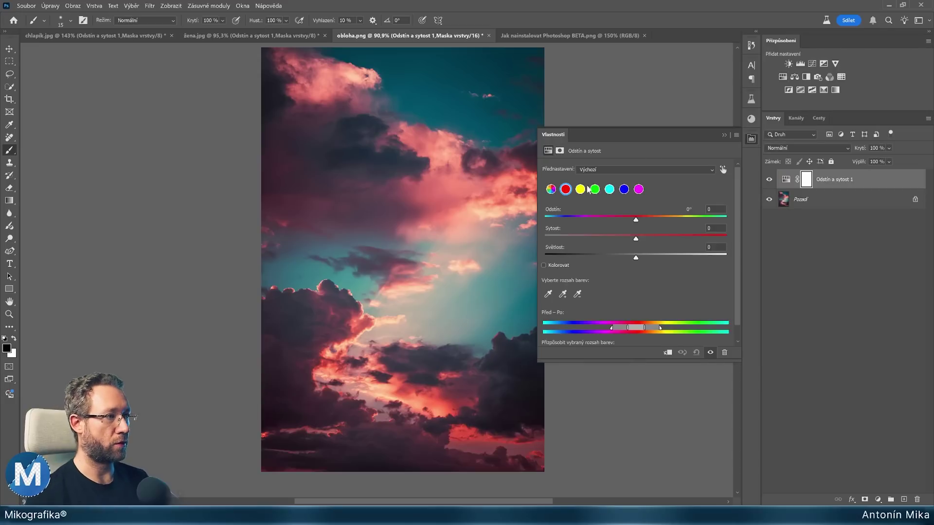
left_click(594, 170)
left_click(623, 194)
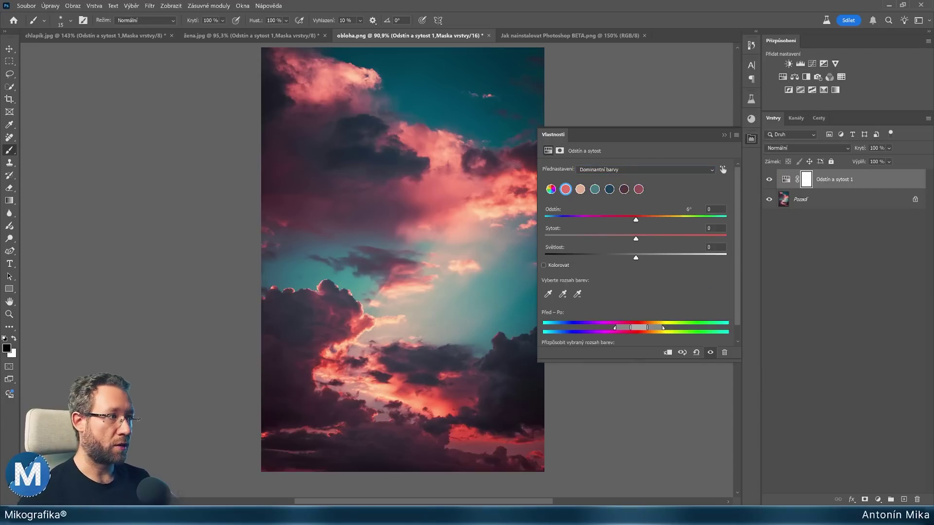
left_click(610, 190)
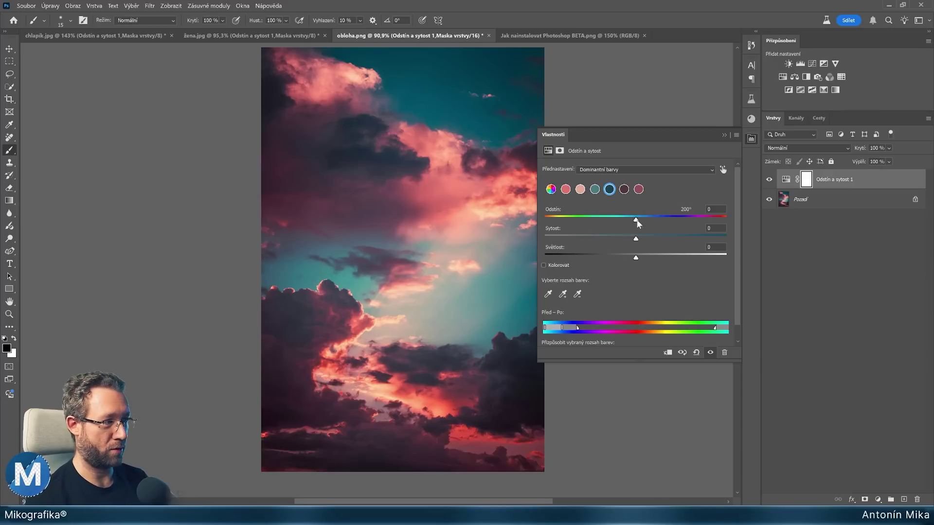
- Set the cyan sky range to Hue -21, Saturation +53, Lightness +66
left_click_drag(636, 221, 616, 219)
left_click_drag(652, 253, 700, 257)
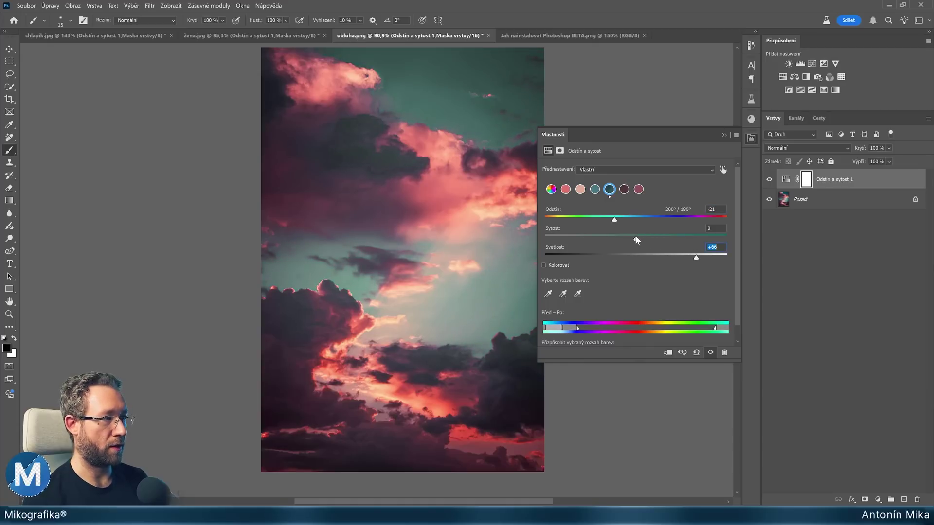
left_click_drag(636, 238, 683, 244)
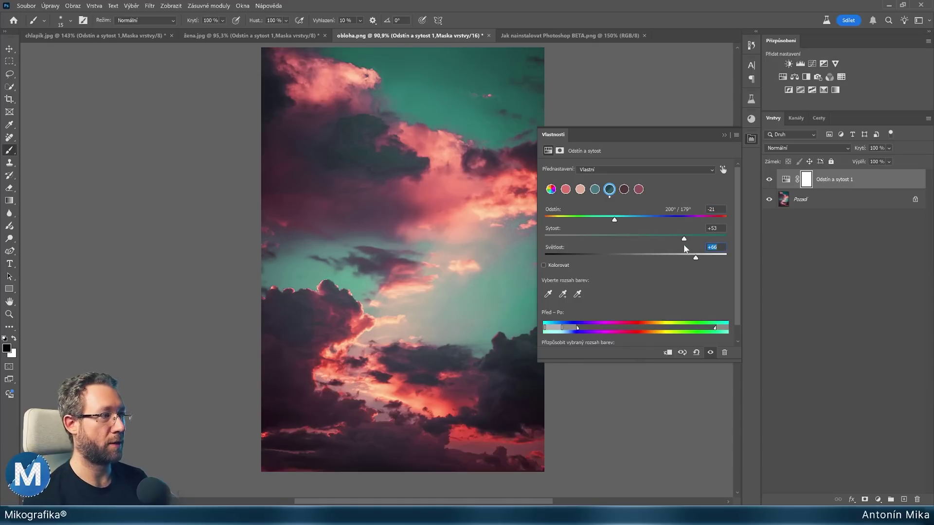
- Shift the peach cloud range to Hue +18 and the purple range to Hue -11
left_click(582, 191)
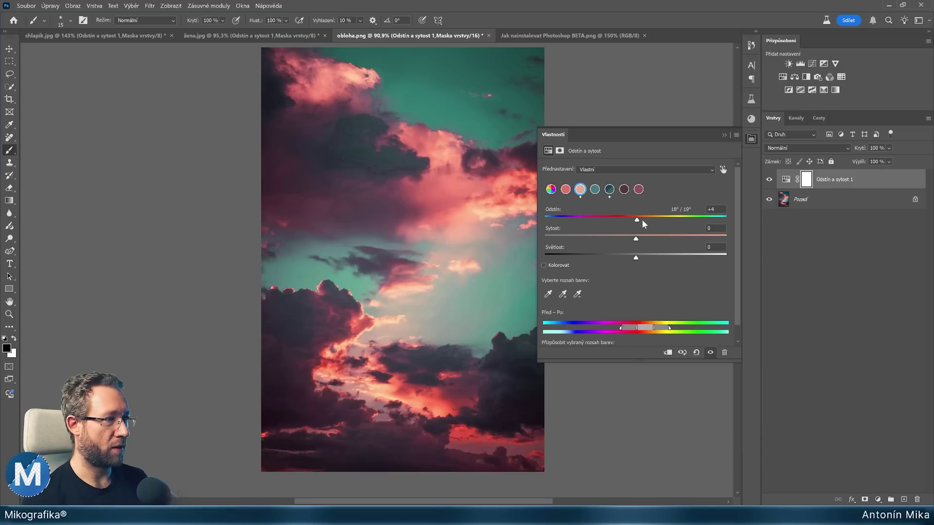
mouse_move(642, 220)
left_mouse_down()
mouse_move(660, 220)
mouse_move(656, 227)
left_mouse_up()
left_click(624, 189)
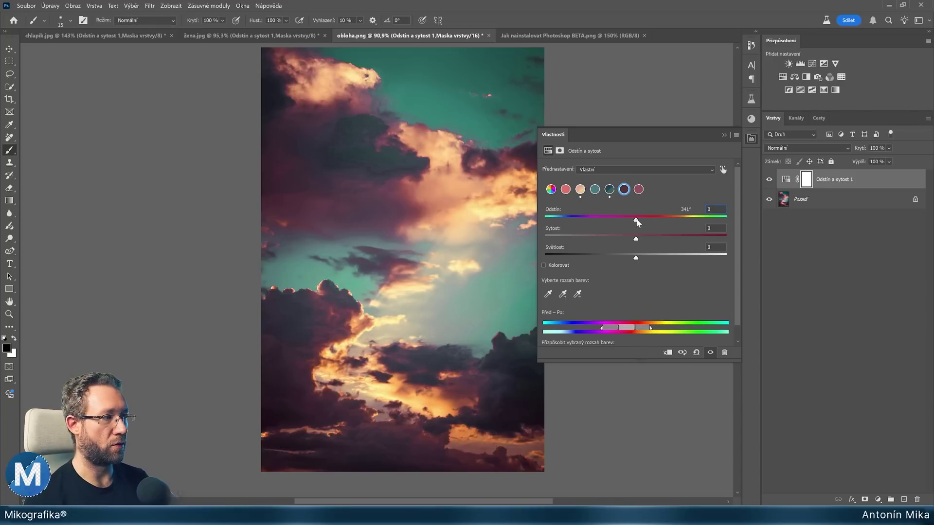
mouse_move(636, 221)
left_mouse_down()
mouse_move(650, 220)
mouse_move(624, 220)
left_mouse_up()
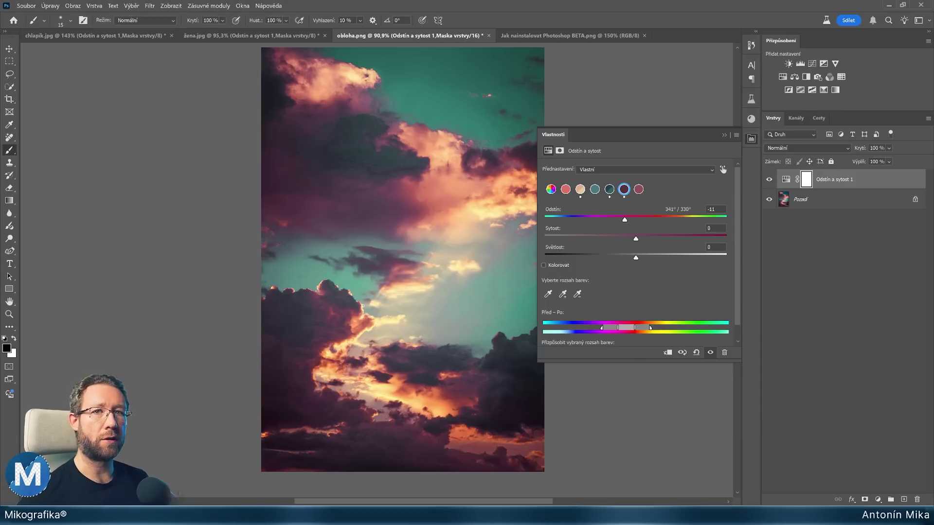
scroll(344, 368, "up", 3)
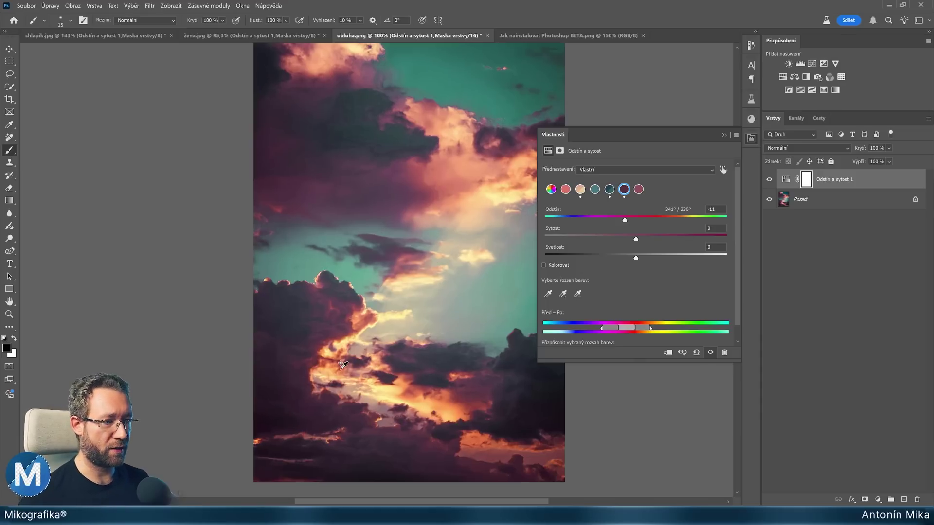
left_click_drag(353, 305, 368, 283)
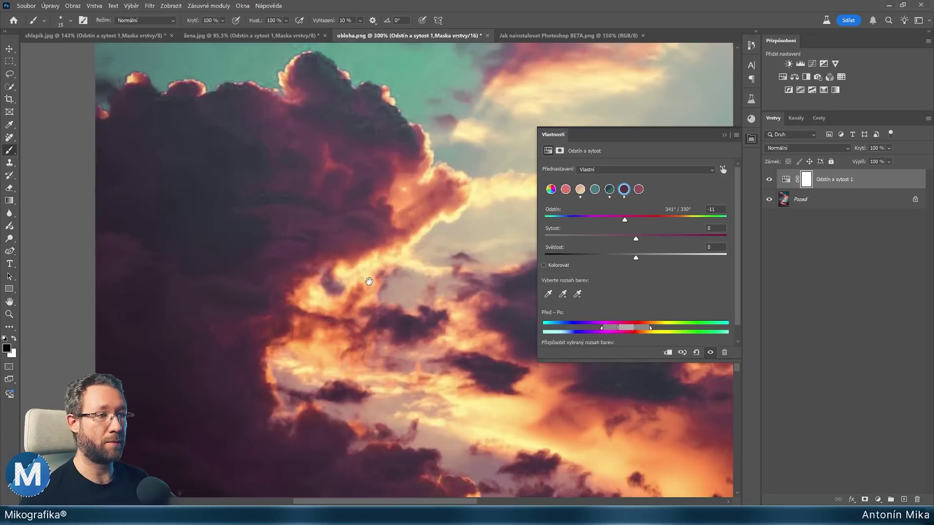
left_click(768, 179)
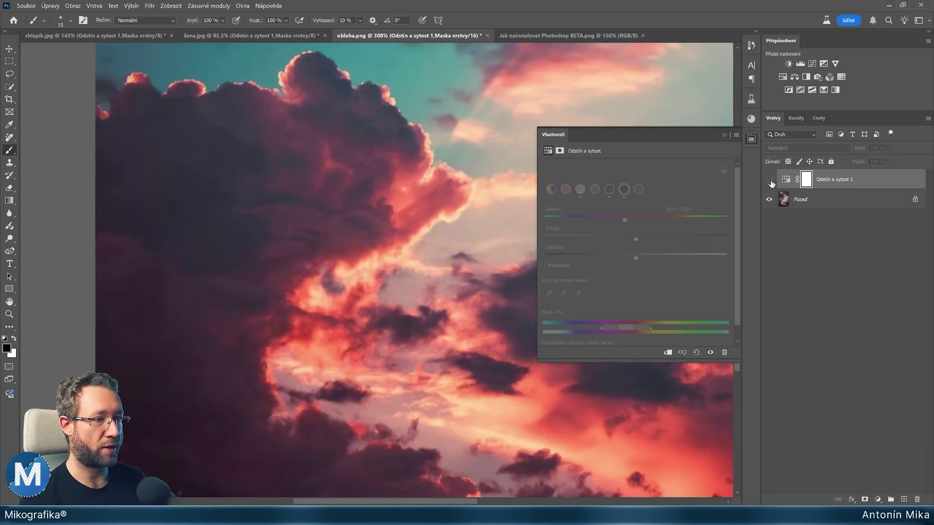
left_click(770, 179)
left_click(769, 179)
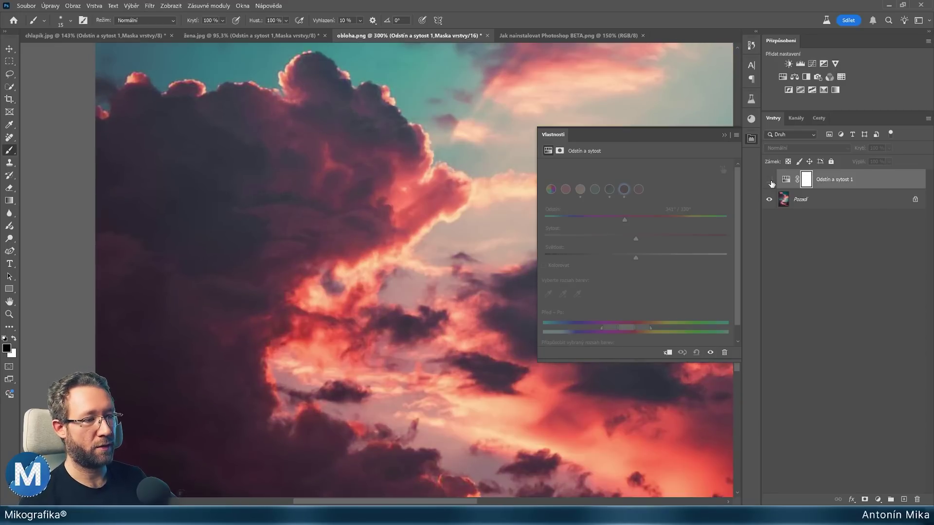
left_click(769, 179)
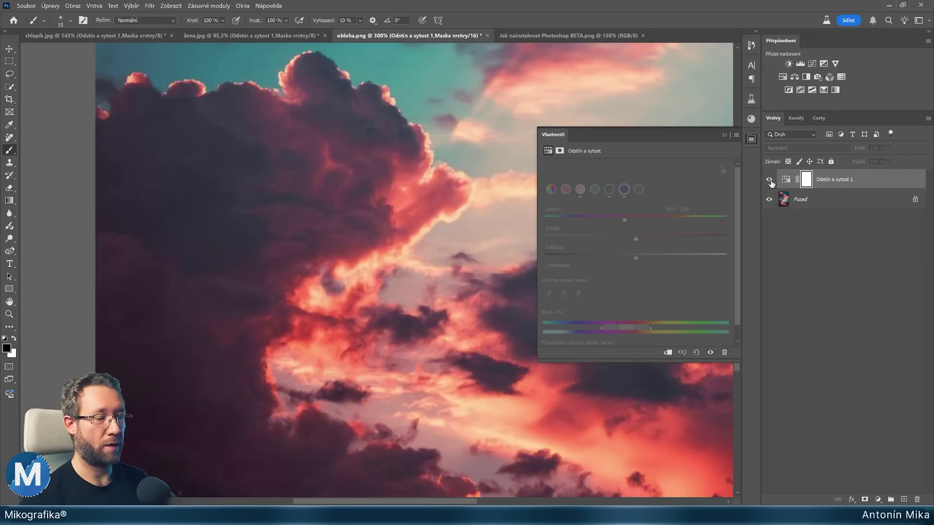
left_click(769, 180)
left_click(770, 181)
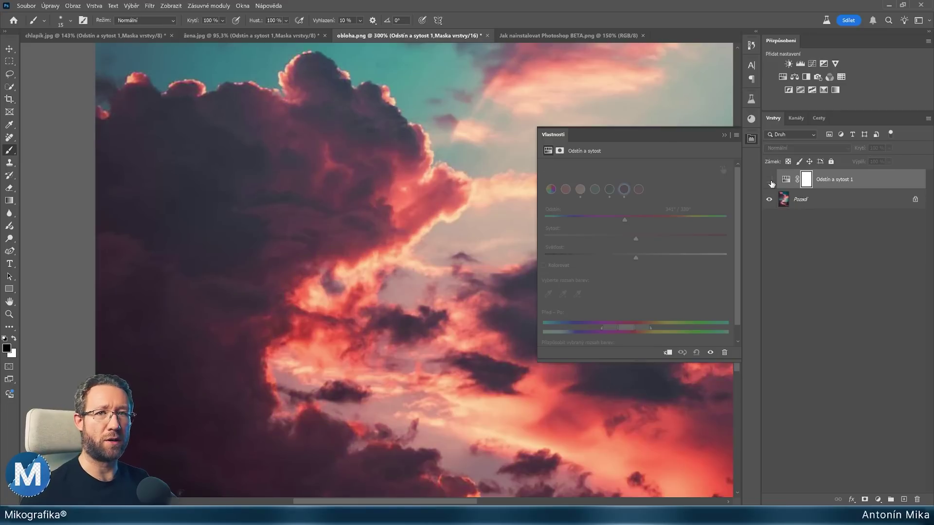
left_click(770, 180)
left_click(769, 179)
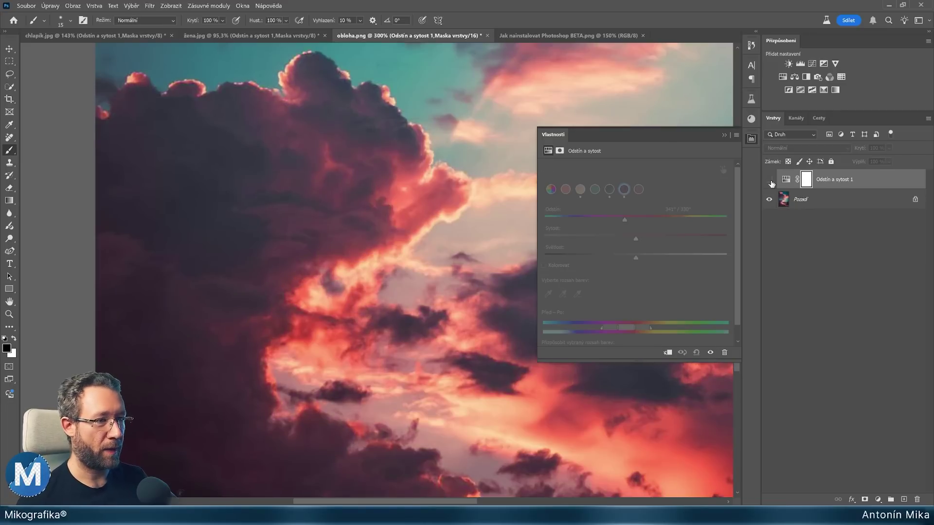
scroll(360, 220, "down", 1)
scroll(362, 223, "down", 1)
left_click_drag(447, 200, 404, 294)
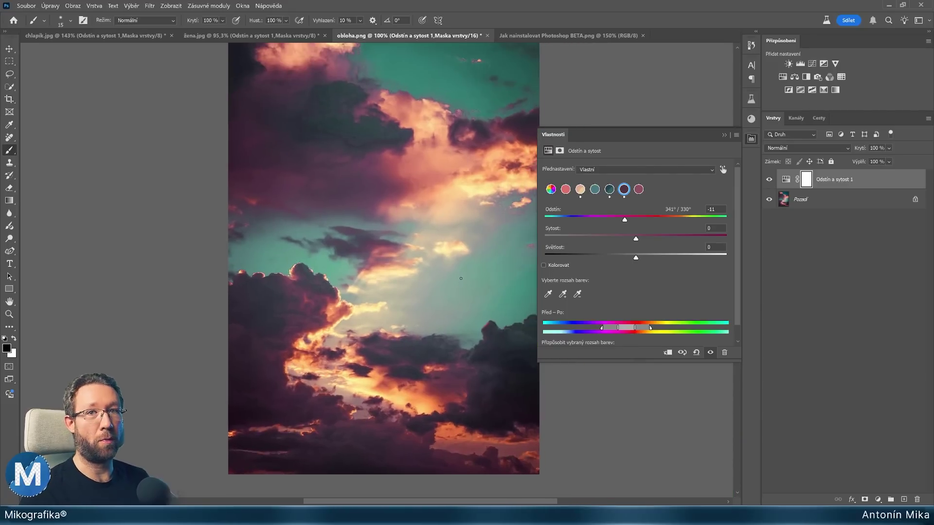
- Compare the recoloured sky with the original, fit it on screen, and select the layer mask
left_click(768, 181)
key("ctrl+0")
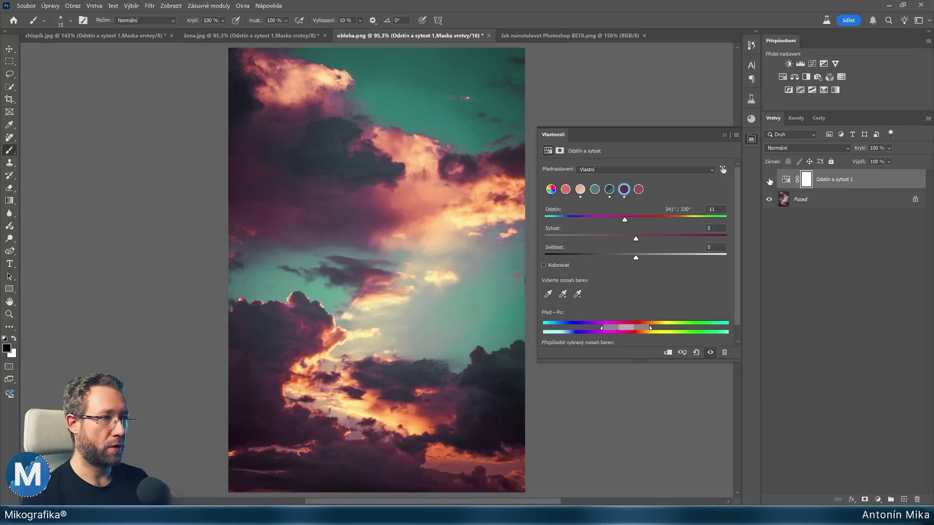
left_click(769, 181)
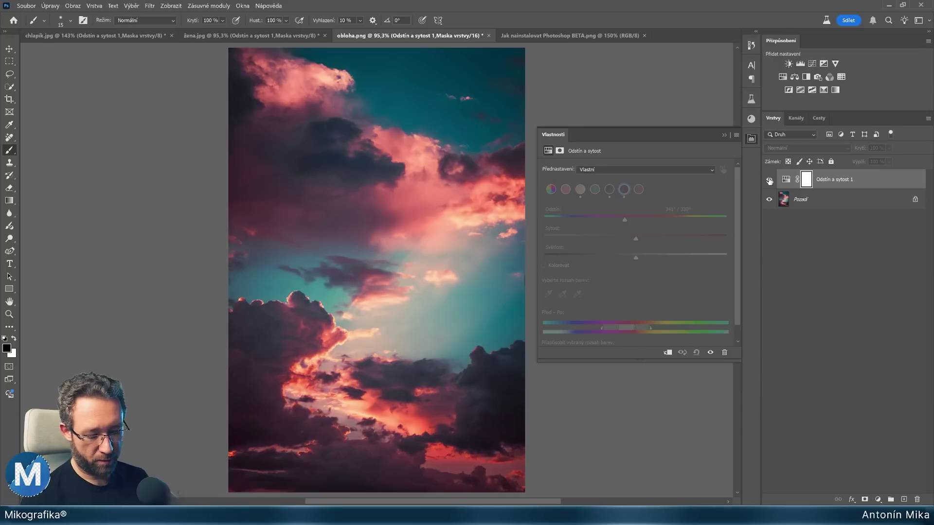
left_click(768, 181)
left_click(768, 180)
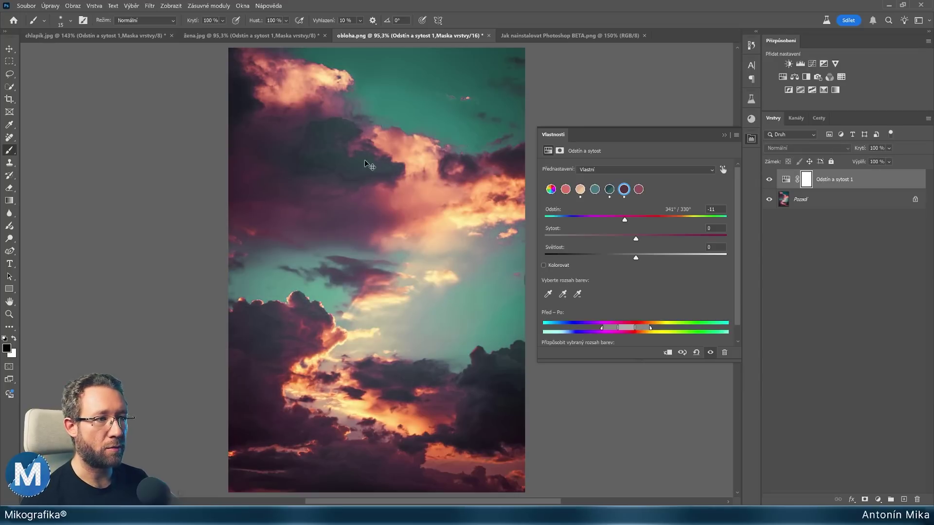
key("ctrl+comma")
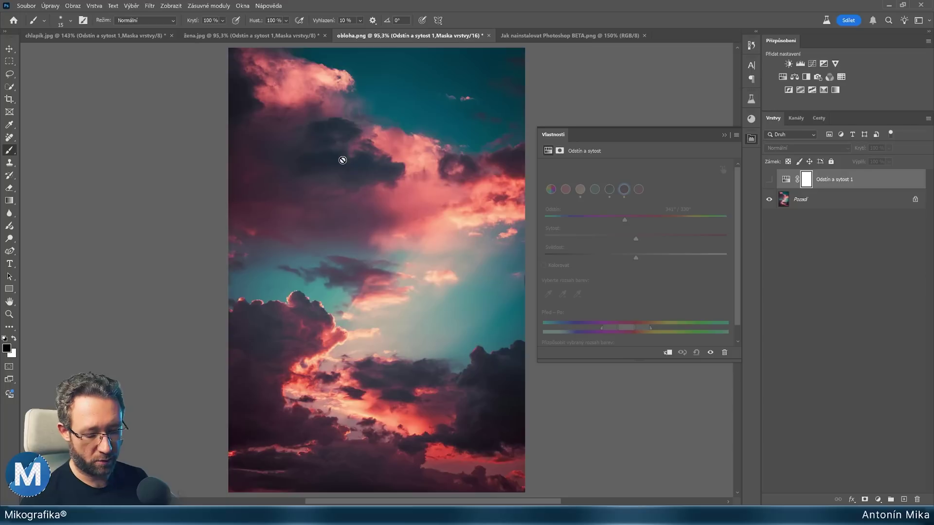
key("ctrl+comma")
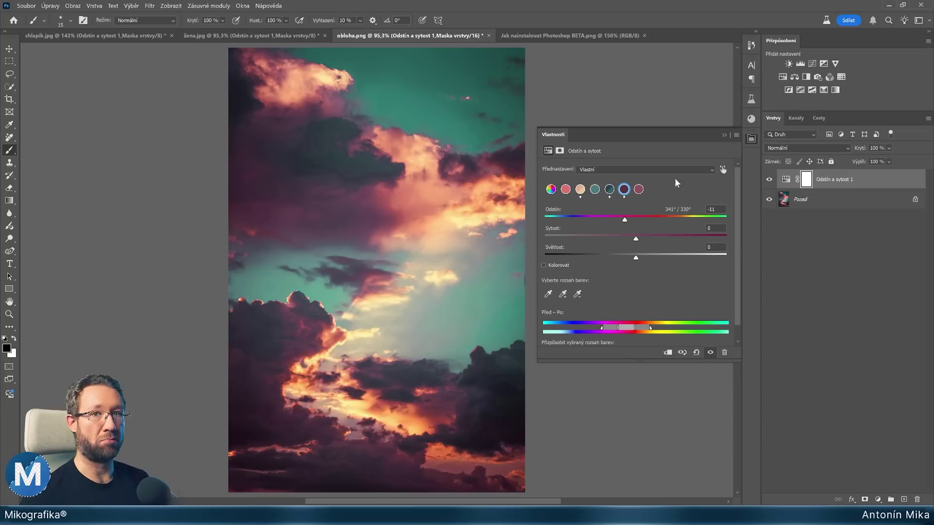
left_click(807, 180)
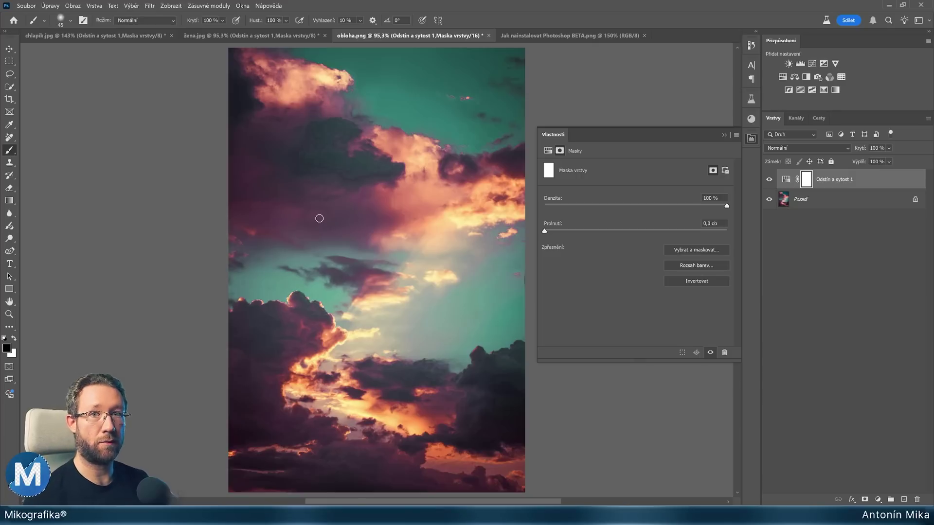
- Mask the recolouring out of the upper dark cloud and the lower-right clouds with a black brush
key("bracketright")
key("bracketright")
key("bracketright")
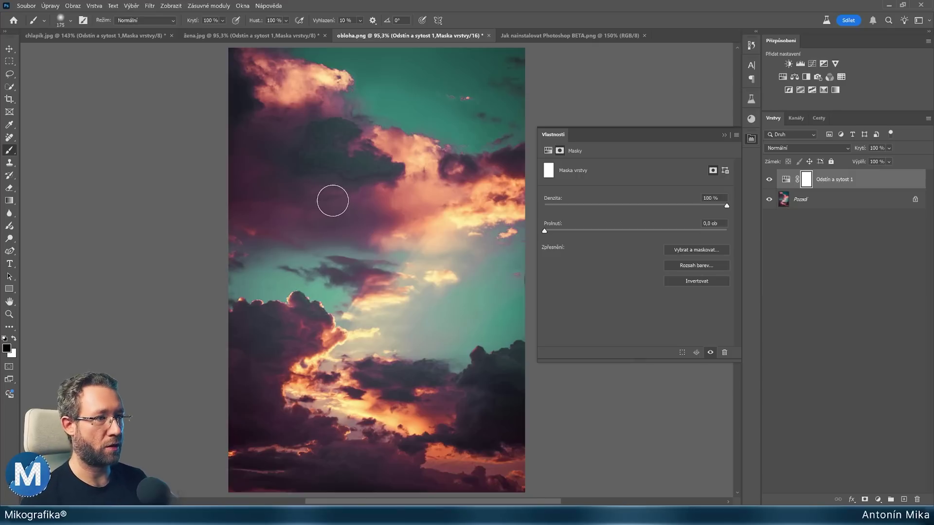
key("bracketright")
key("bracketright")
key("bracketright")
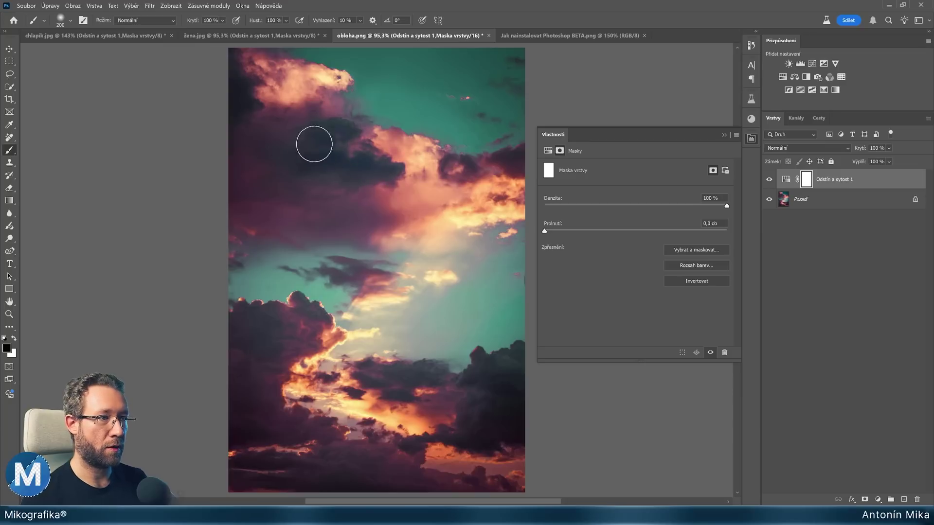
left_click(380, 173)
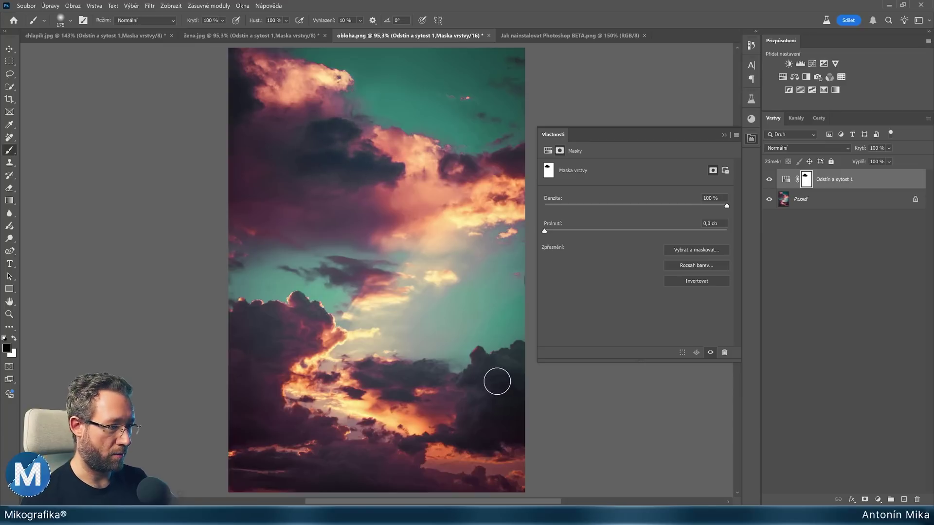
key("bracketleft")
key("bracketleft")
key("bracketleft")
key("bracketleft")
mouse_move(494, 369)
left_mouse_down()
mouse_move(523, 381)
mouse_move(524, 364)
left_mouse_up()
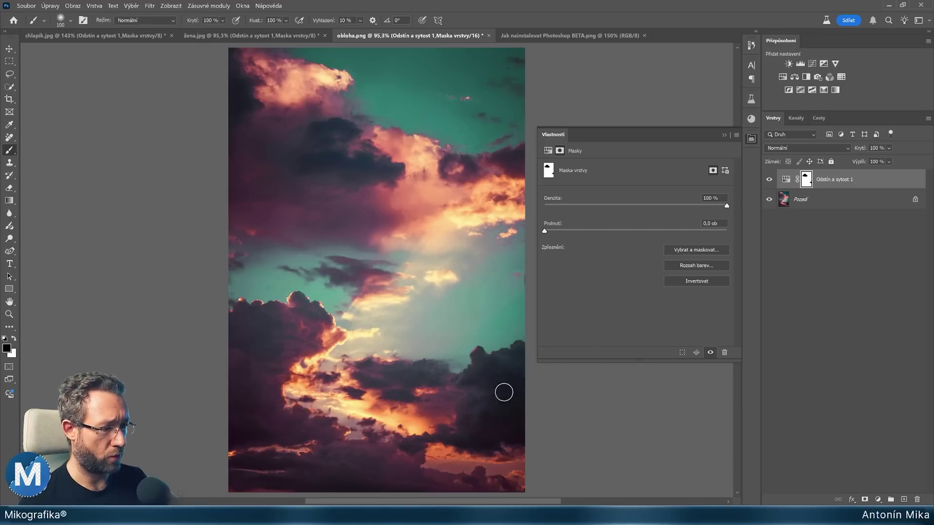
key("h")
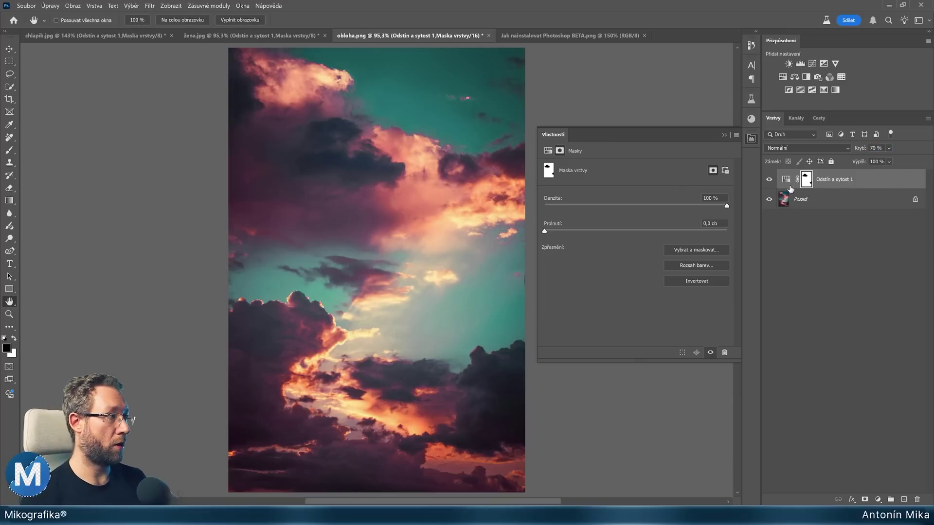
- Toggle the Hue/Saturation layer off and on to compare with the pink-clouded original sky
left_click(769, 179)
left_click(769, 180)
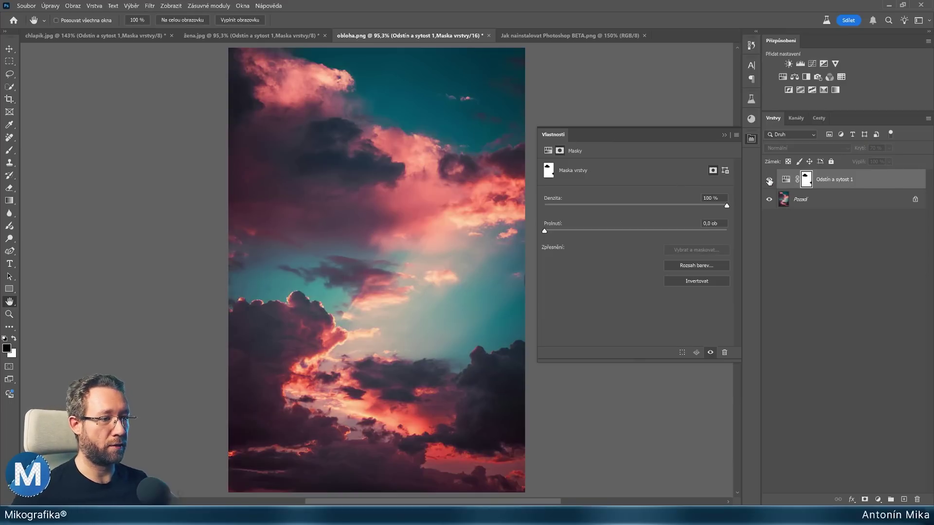